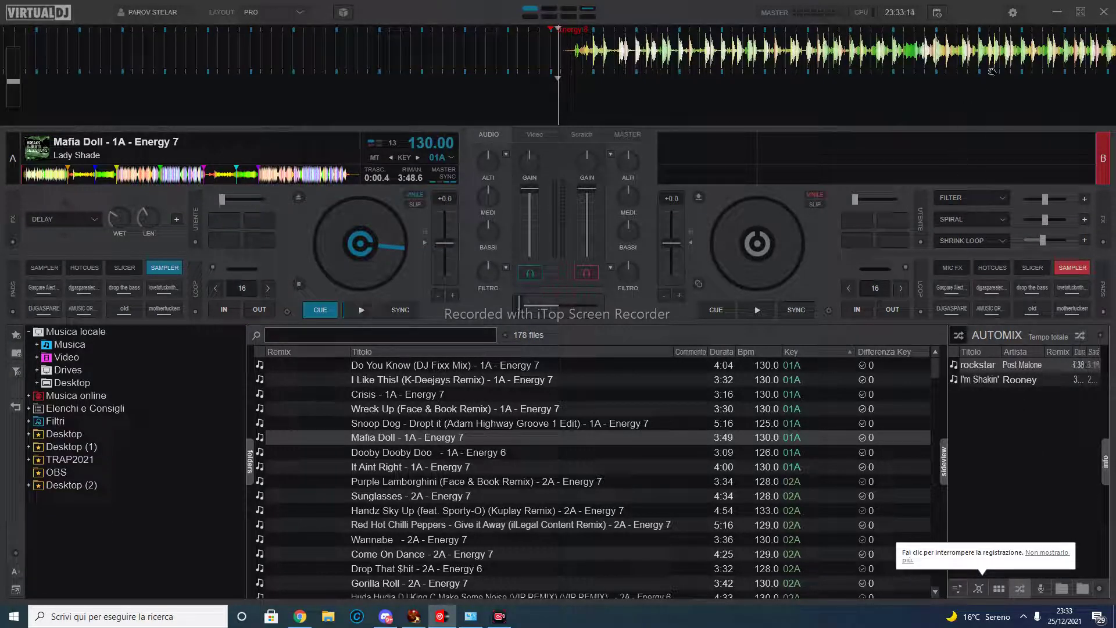
Step: Open VirtualDJ settings, glance at Audio, Interfaccia and Mappatura, then land on the Broadcast page
{"action": "left_click", "coordinate": [1011, 15]}
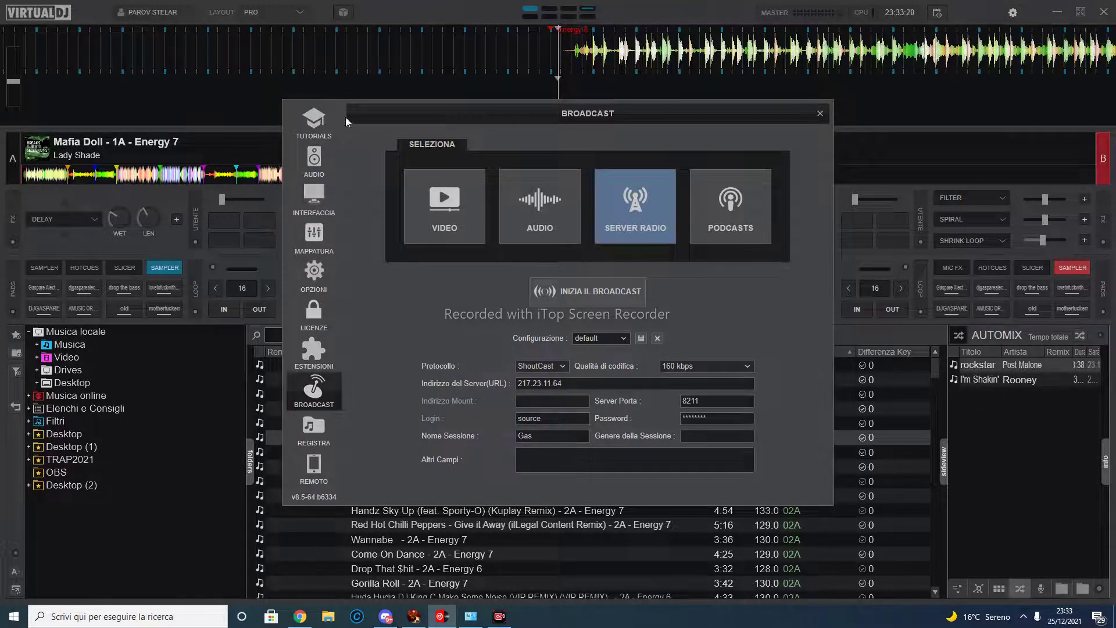
{"action": "left_click", "coordinate": [321, 172]}
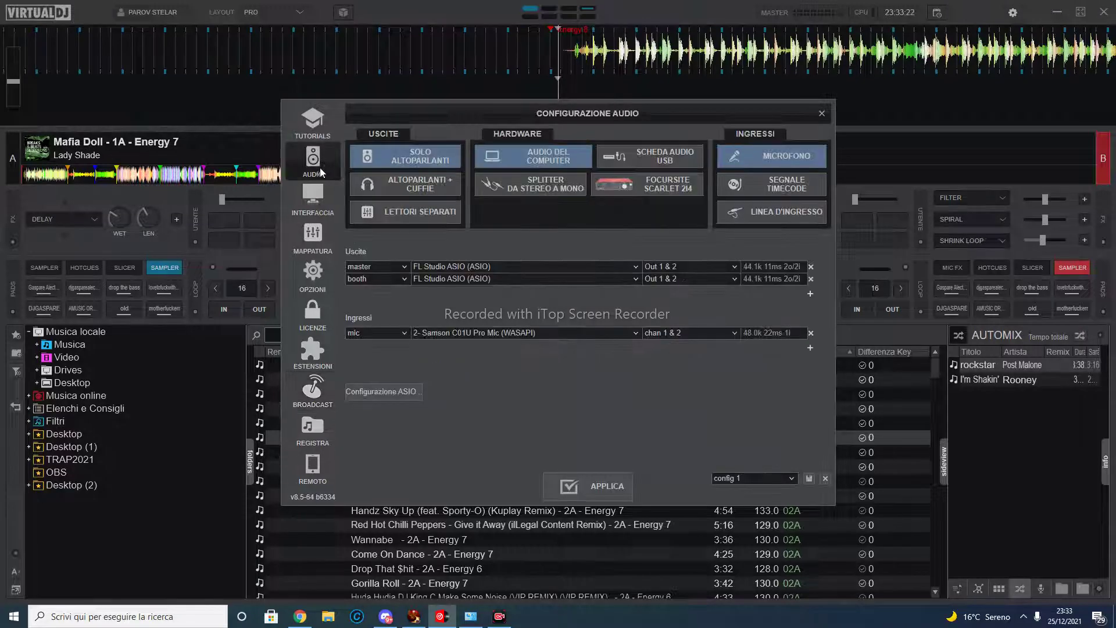
{"action": "left_click", "coordinate": [314, 201]}
{"action": "left_click", "coordinate": [307, 251]}
{"action": "left_click", "coordinate": [307, 401]}
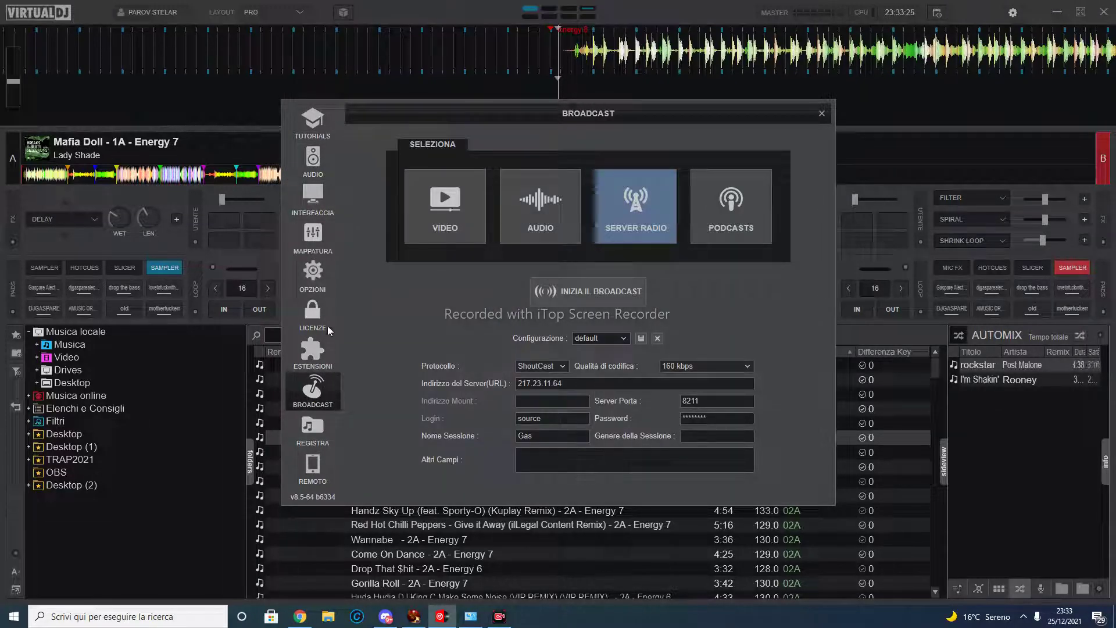
Step: On the Audio page, check the master and booth output channels without changing them
{"action": "left_click", "coordinate": [321, 170]}
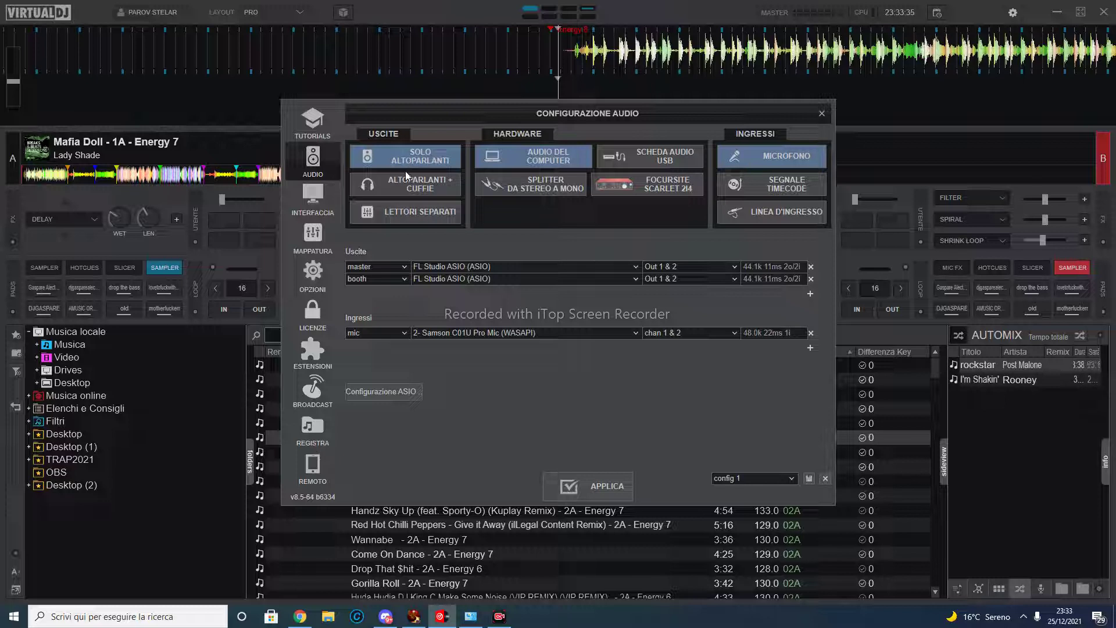
{"action": "mouse_move", "coordinate": [521, 260]}
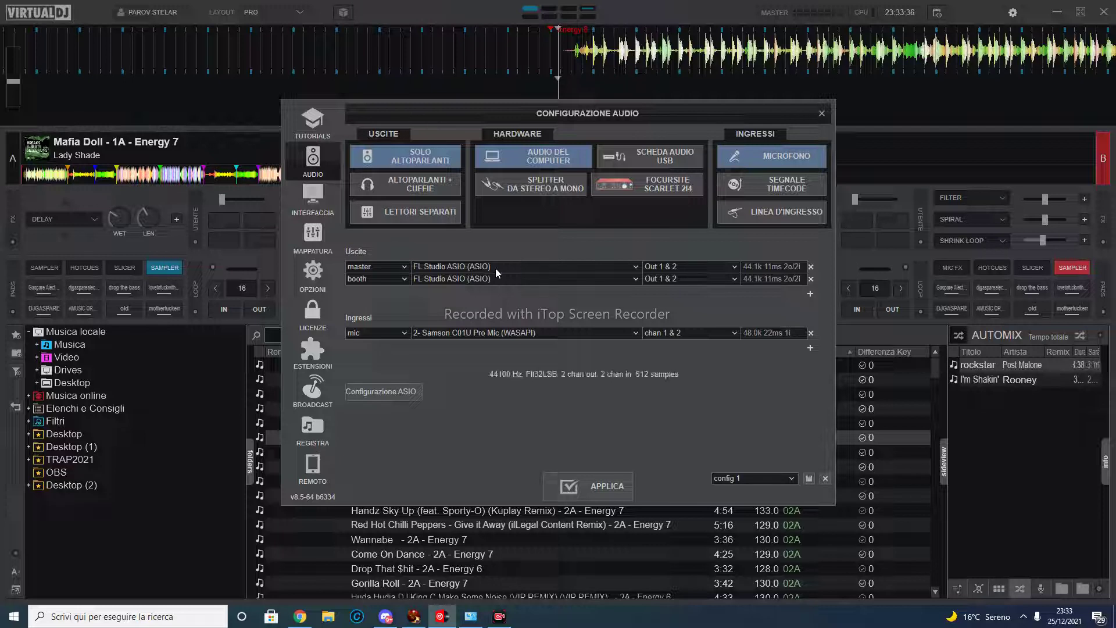
{"action": "left_click", "coordinate": [403, 269]}
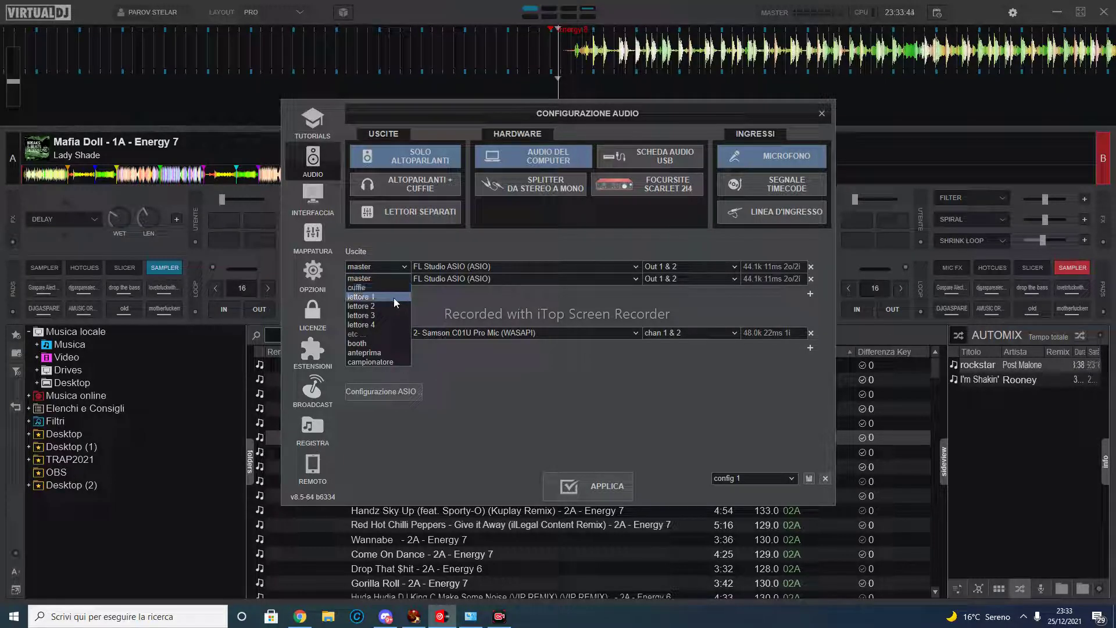
{"action": "left_click", "coordinate": [378, 343]}
{"action": "left_click", "coordinate": [400, 279]}
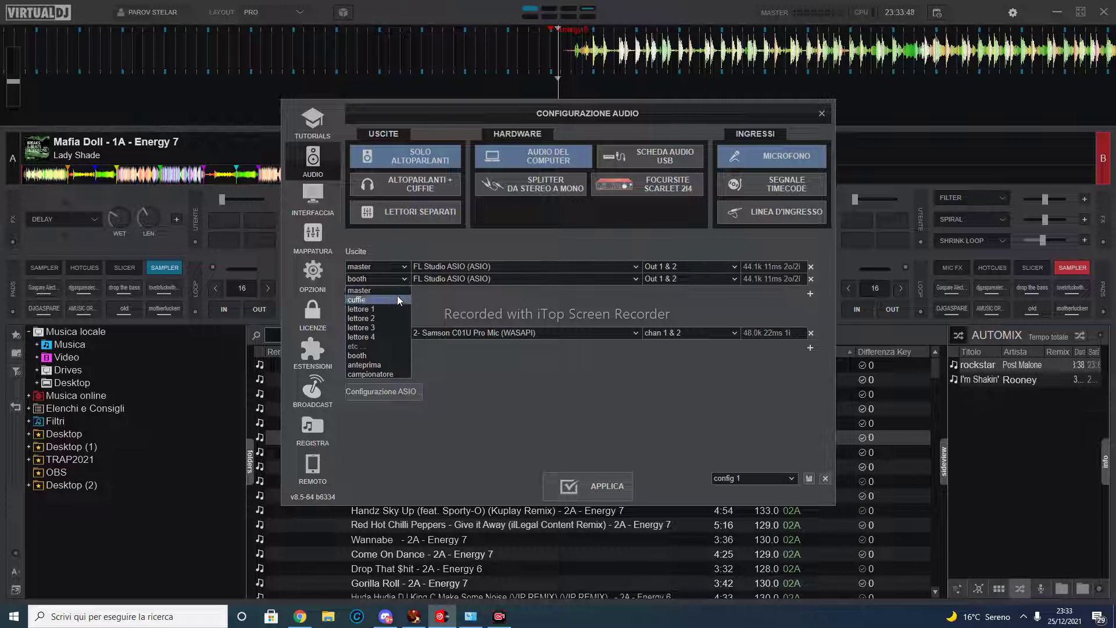
{"action": "left_click", "coordinate": [401, 318]}
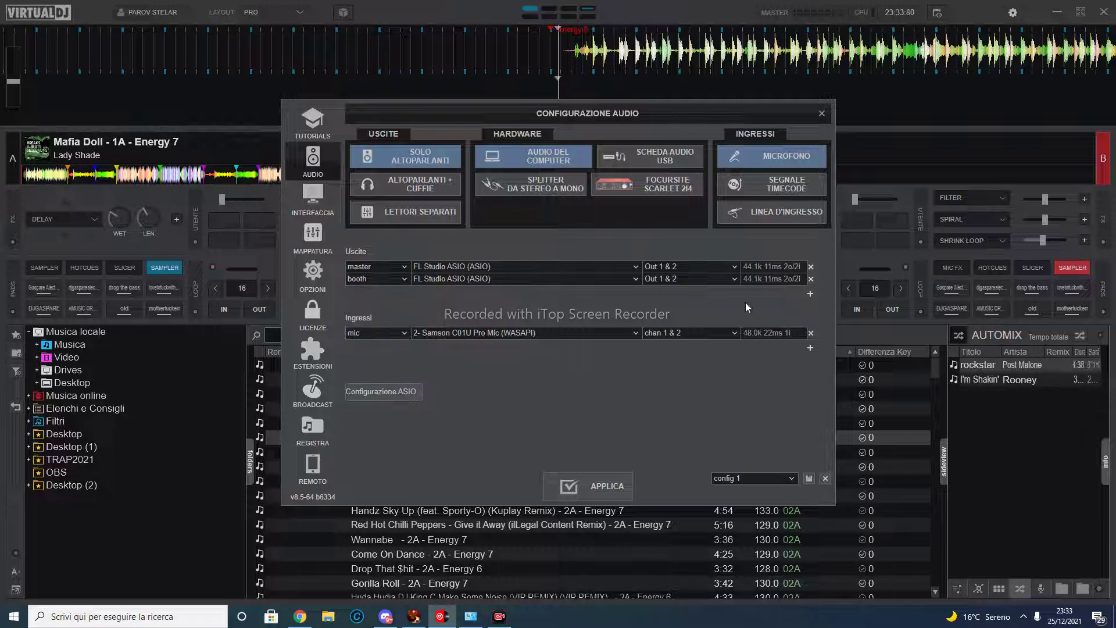
Step: Add a Focusrite output row, then remove it again
{"action": "left_click", "coordinate": [810, 294]}
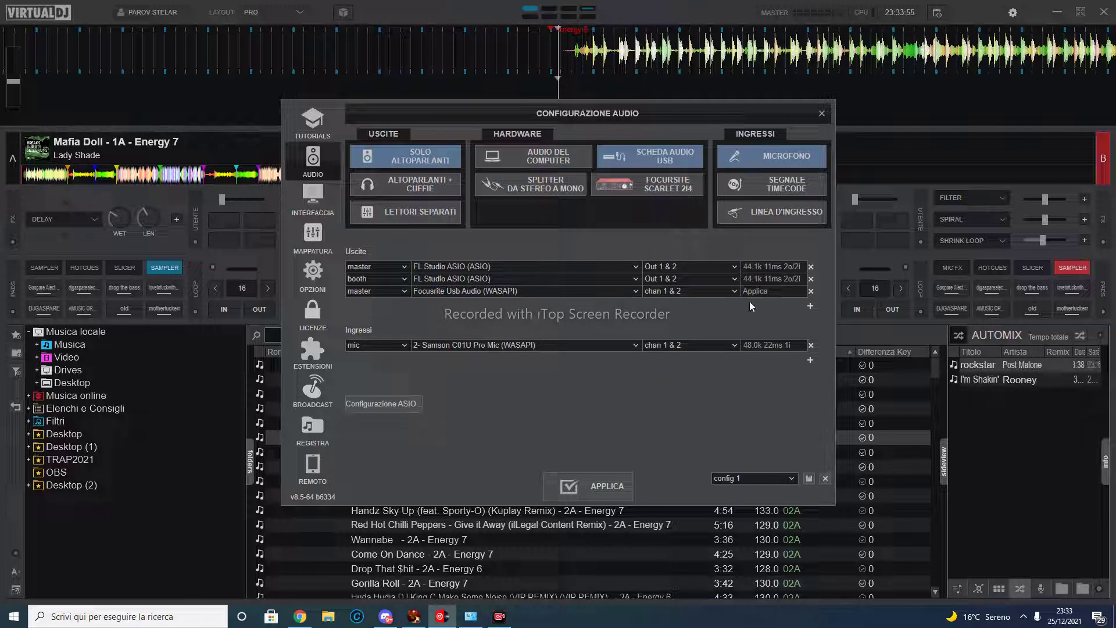
{"action": "left_click", "coordinate": [811, 291]}
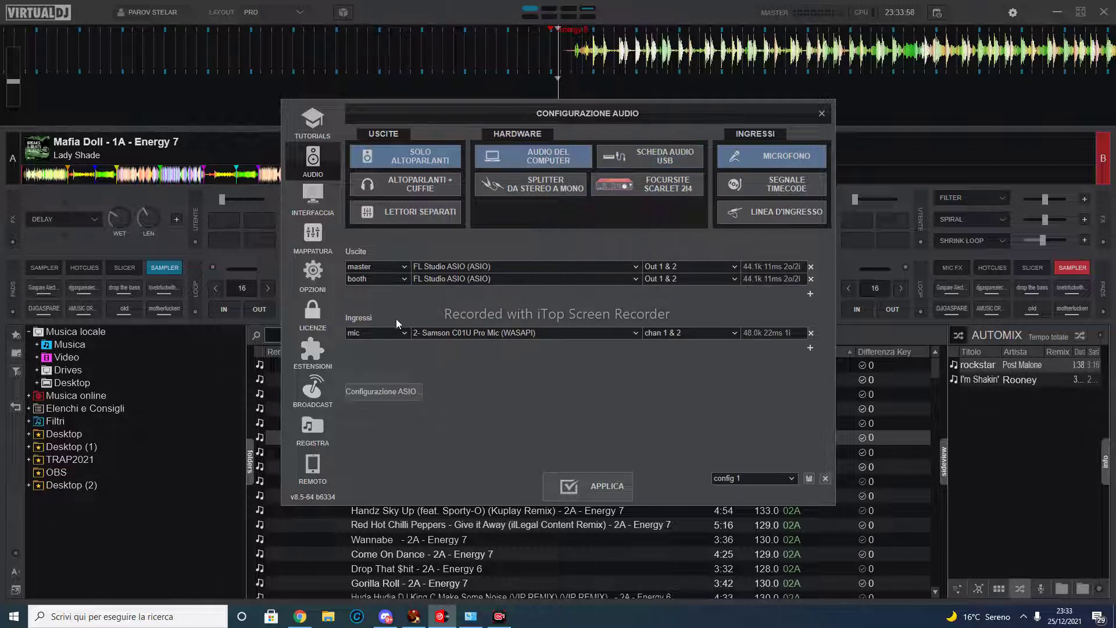
{"action": "mouse_move", "coordinate": [434, 337]}
{"action": "mouse_move", "coordinate": [454, 266]}
Step: Browse the Interfaccia skins, the Mappatura keyboard list, and the Opzioni page
{"action": "left_click", "coordinate": [316, 216]}
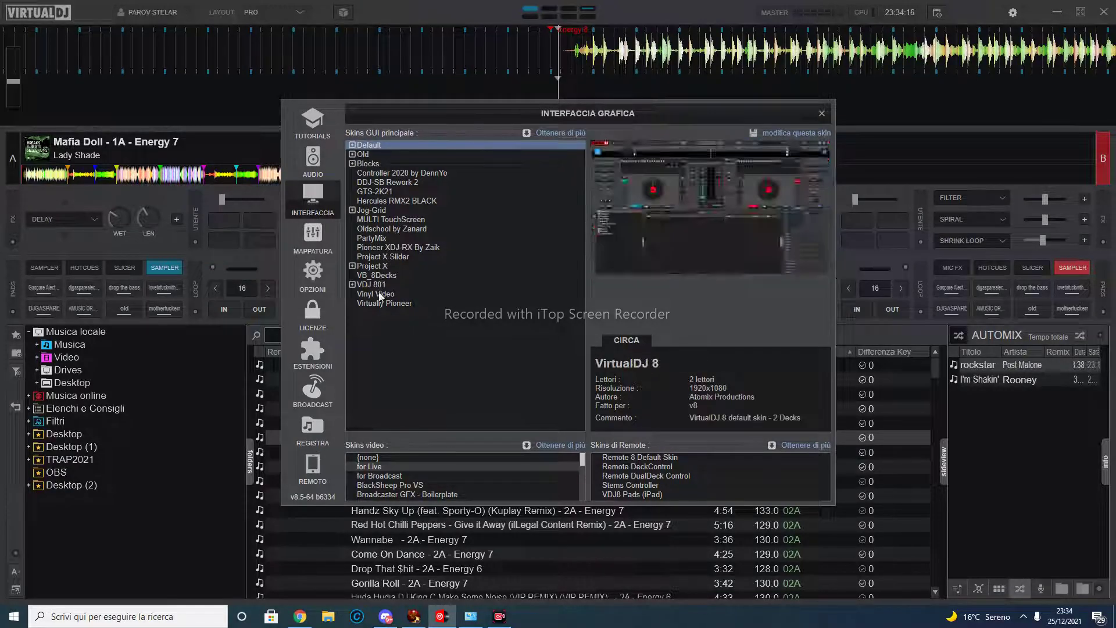
{"action": "left_click", "coordinate": [313, 241]}
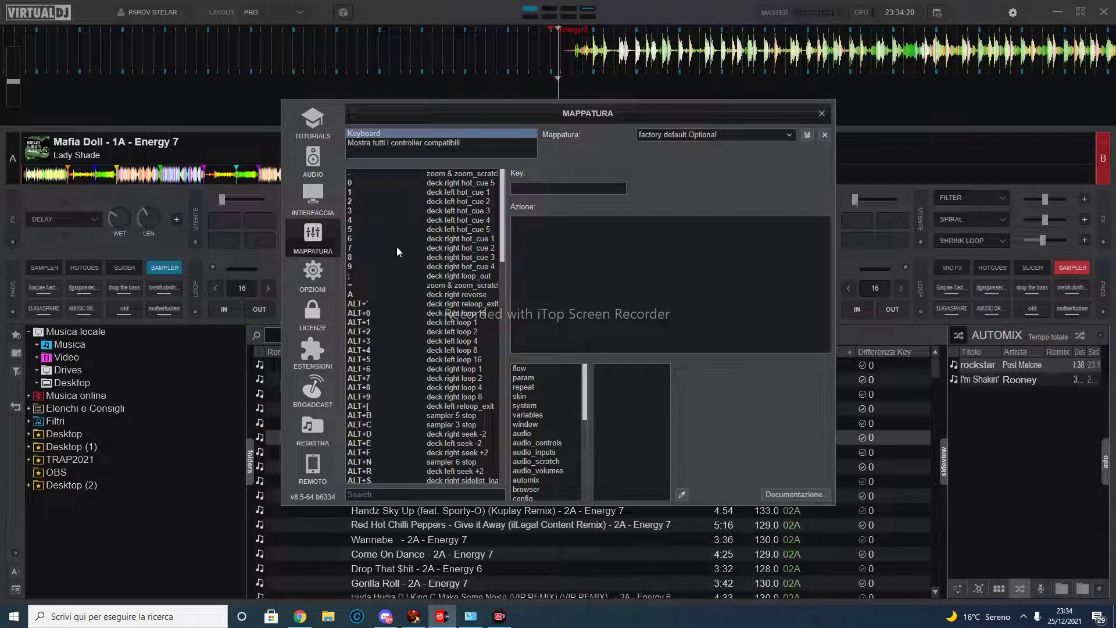
{"action": "scroll", "coordinate": [397, 246], "scroll_direction": "down", "scroll_amount": 2}
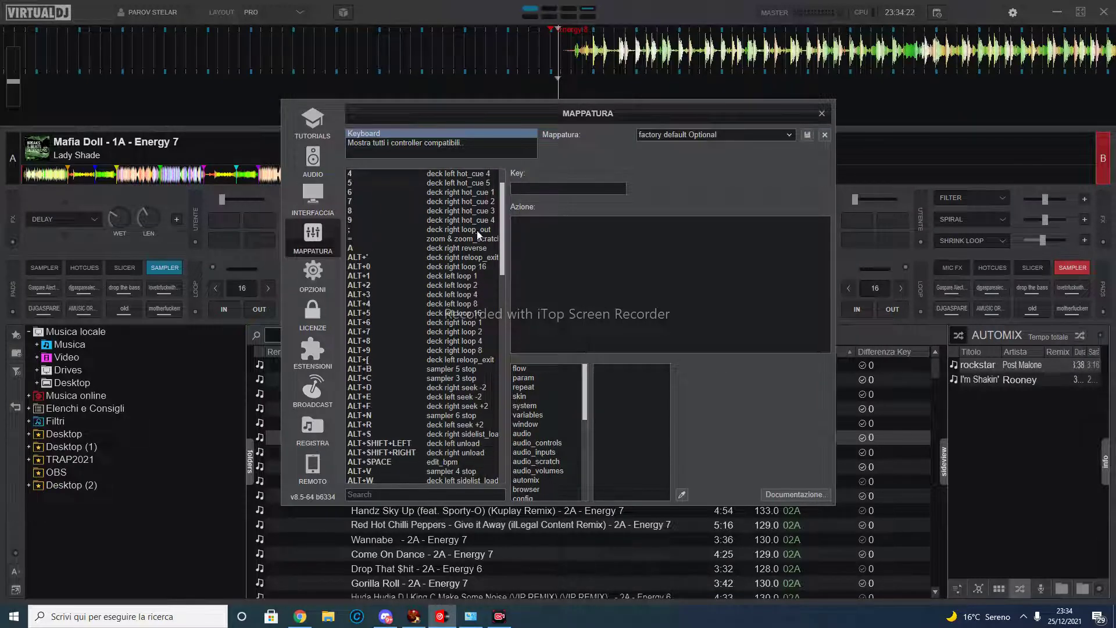
{"action": "left_click_drag", "start_coordinate": [503, 226], "coordinate": [442, 326]}
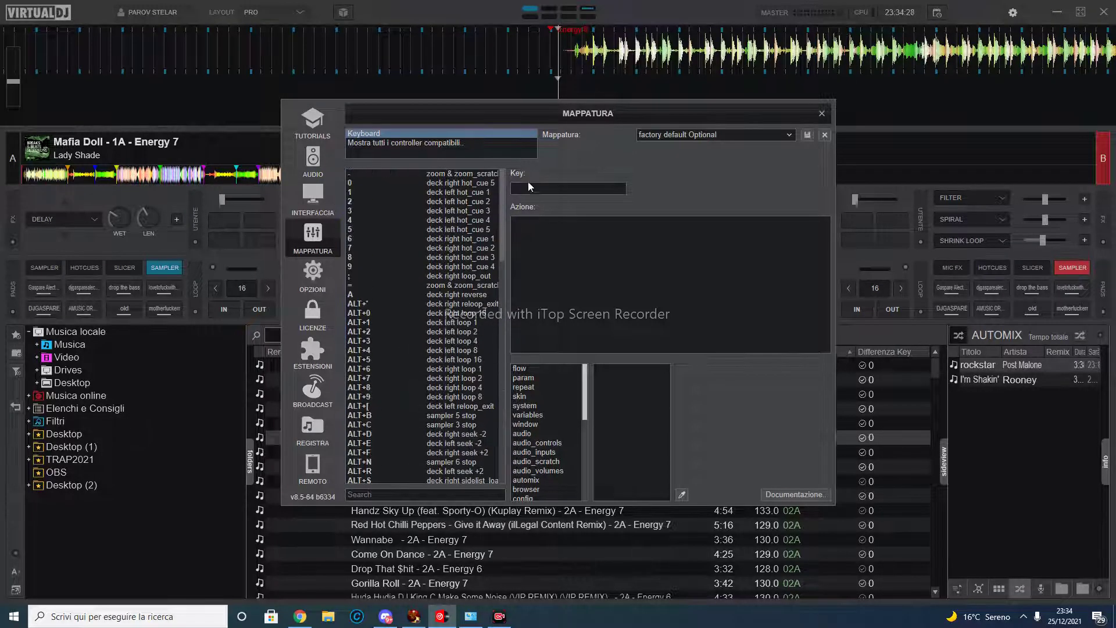
{"action": "left_click", "coordinate": [310, 282]}
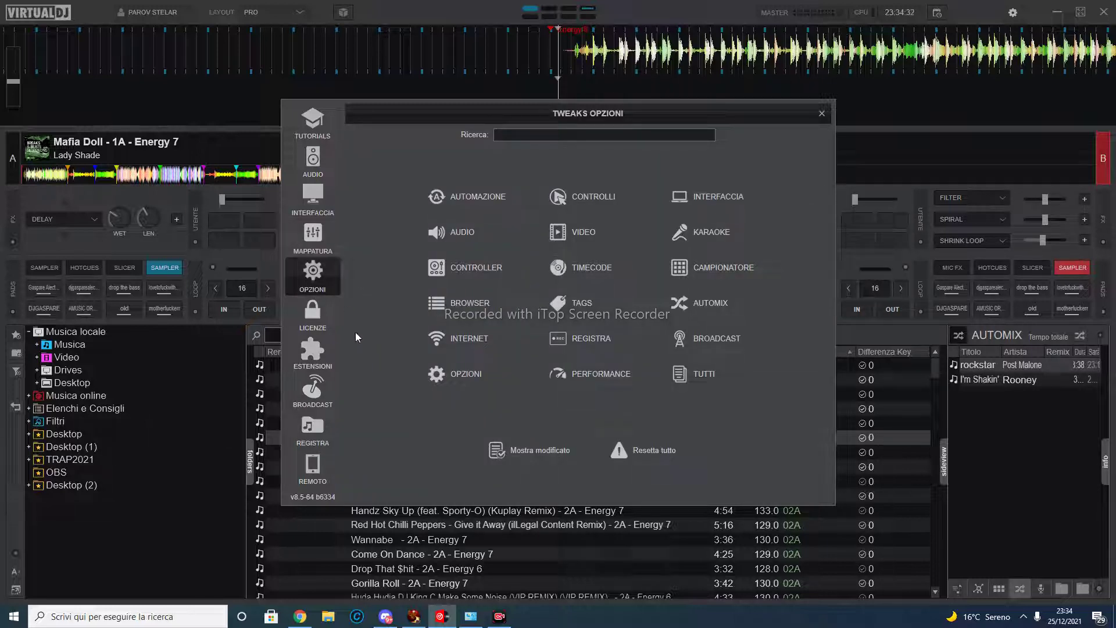
Step: Cycle through the Extensions tabs (Skins, Effects, Samples, Pads, Other), ending on Skins
{"action": "left_click", "coordinate": [306, 364]}
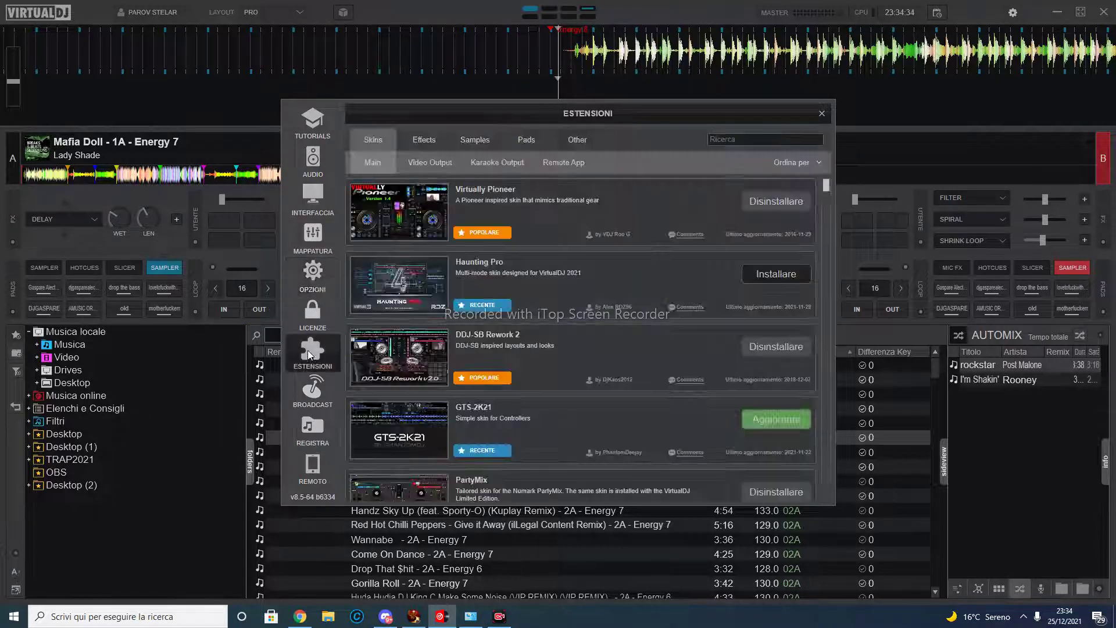
{"action": "left_click", "coordinate": [420, 142]}
{"action": "left_click", "coordinate": [391, 138]}
{"action": "left_click", "coordinate": [411, 139]}
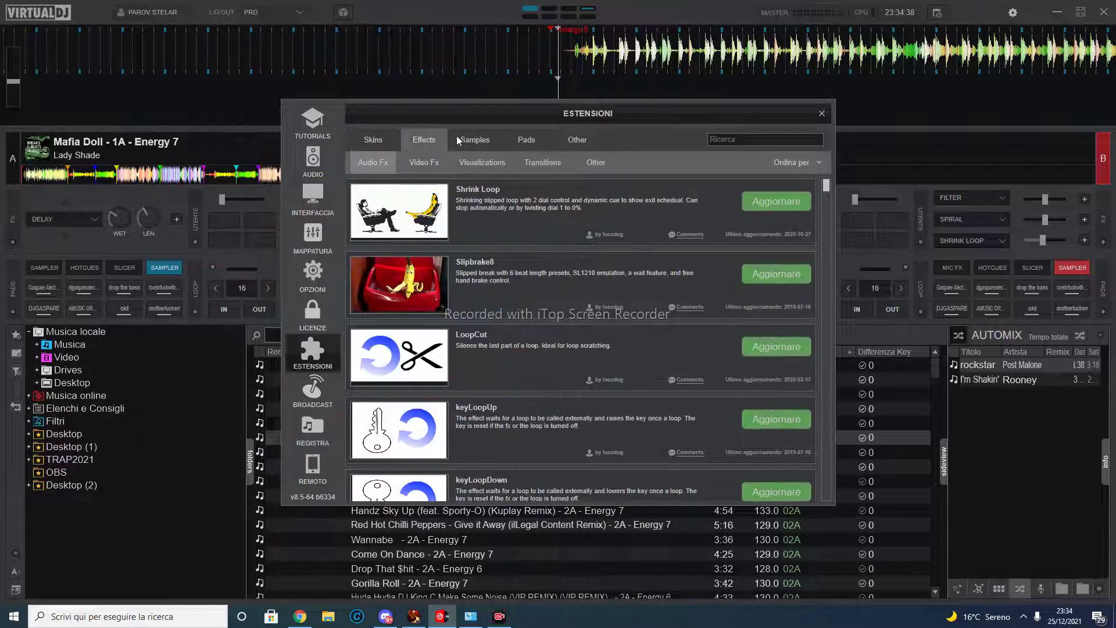
{"action": "left_click", "coordinate": [475, 139]}
{"action": "left_click", "coordinate": [525, 140]}
{"action": "left_click", "coordinate": [573, 145]}
{"action": "left_click", "coordinate": [387, 144]}
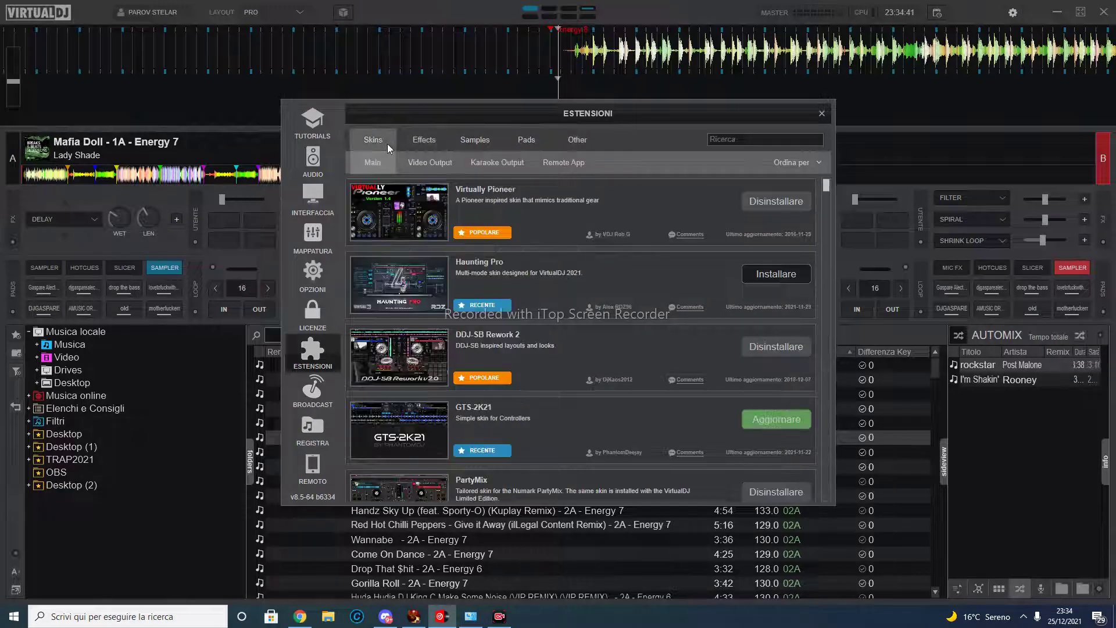
Step: On the Broadcast page, confirm ShoutCast as the protocol and 160 kbps bitrate
{"action": "left_click", "coordinate": [317, 389]}
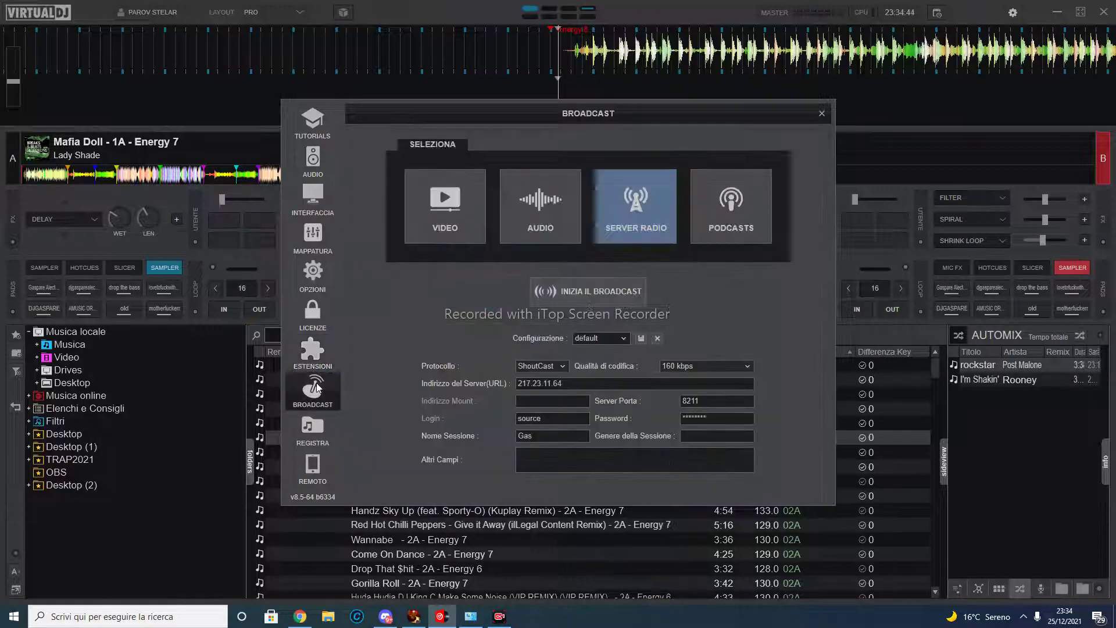
{"action": "left_click", "coordinate": [540, 367]}
{"action": "left_click", "coordinate": [541, 366]}
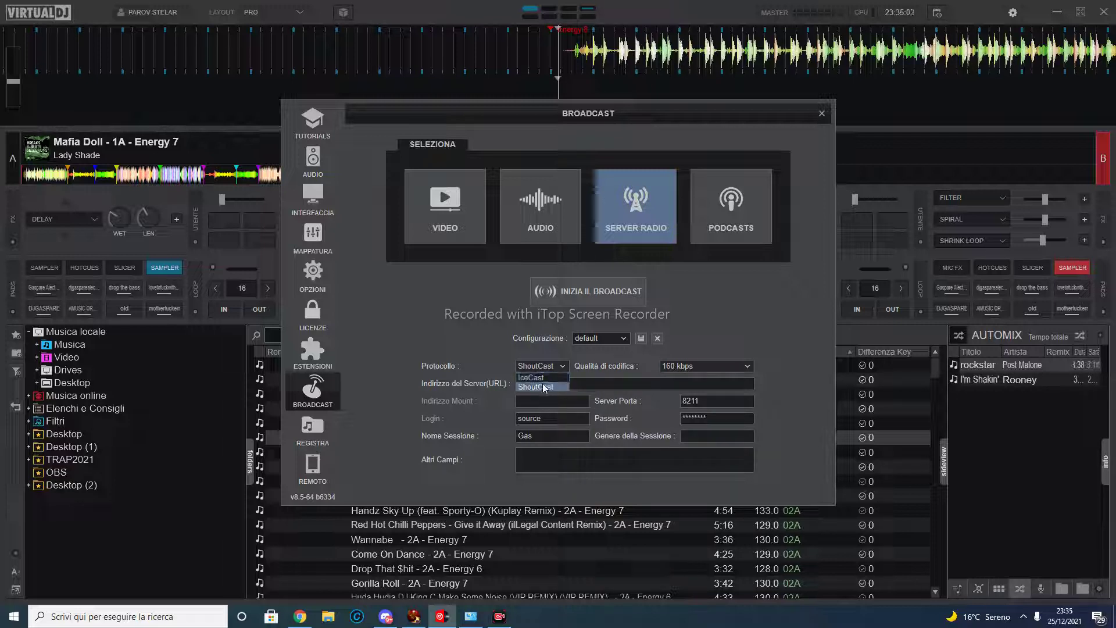
{"action": "left_click", "coordinate": [565, 382]}
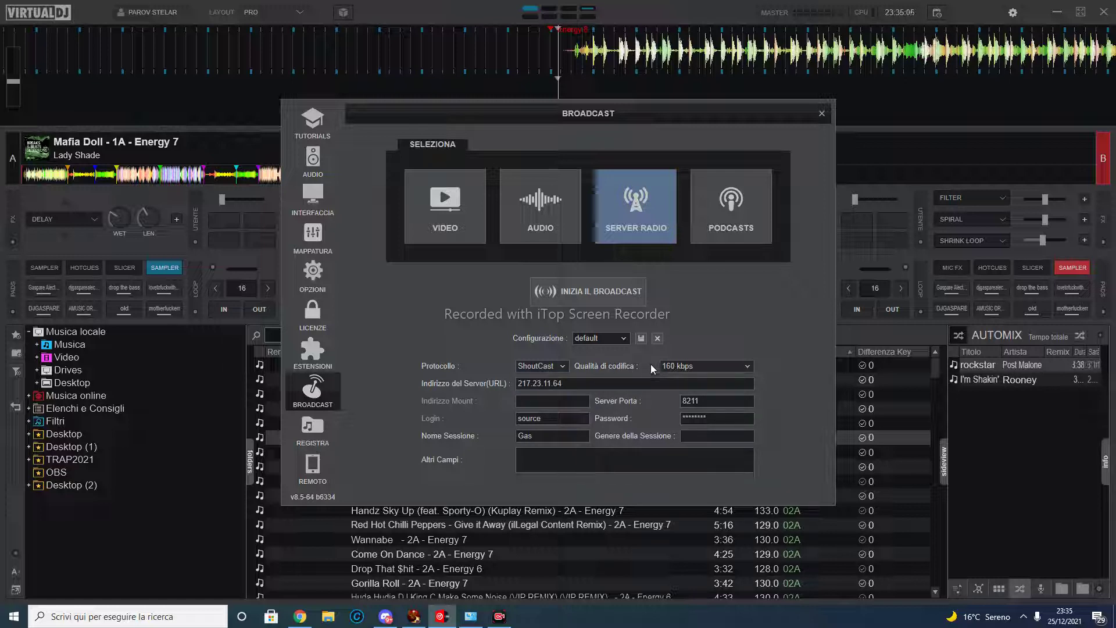
{"action": "left_click", "coordinate": [677, 366]}
{"action": "left_click", "coordinate": [679, 365]}
{"action": "left_click", "coordinate": [687, 366]}
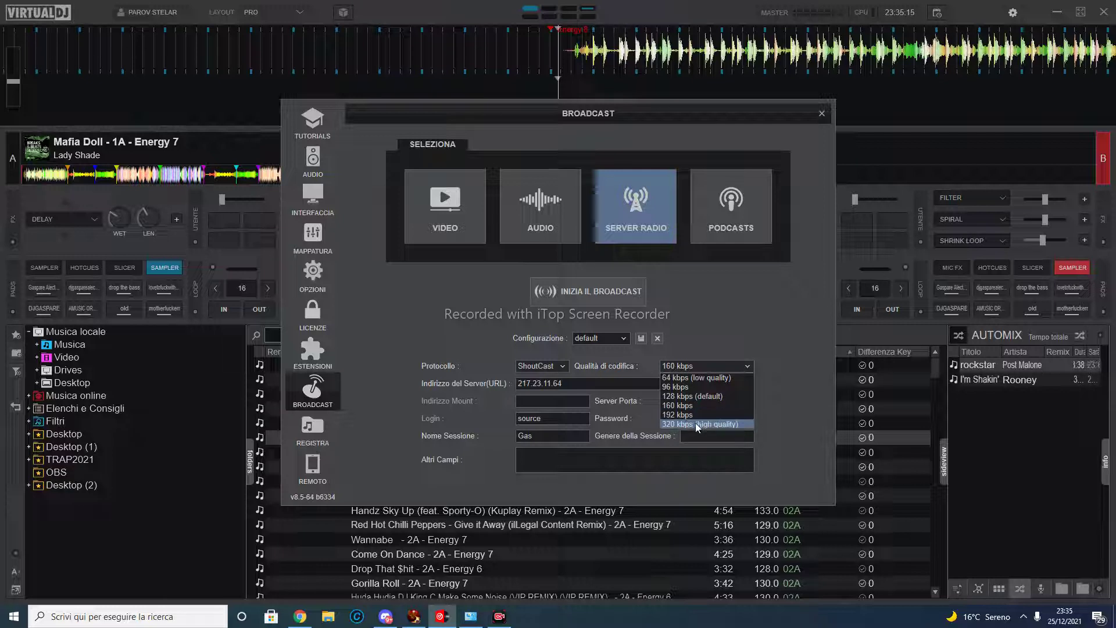
{"action": "left_click", "coordinate": [647, 351]}
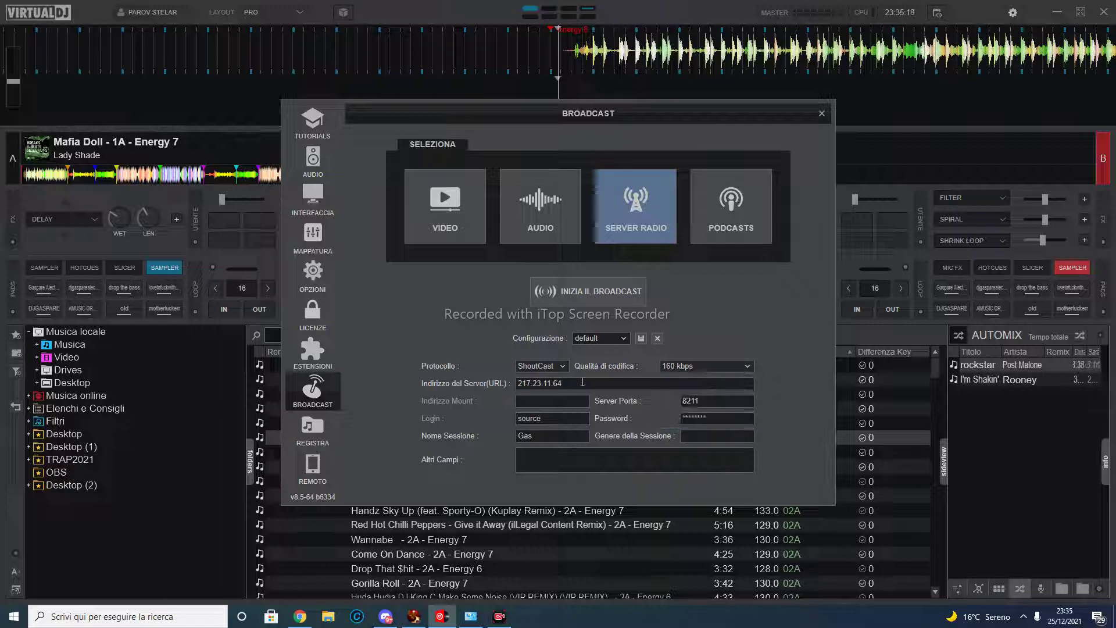
Step: Check server address 217.23.11.64 and port 8211, then return to the Listen2MyRadio browser window
{"action": "left_click_drag", "start_coordinate": [582, 382], "coordinate": [514, 383]}
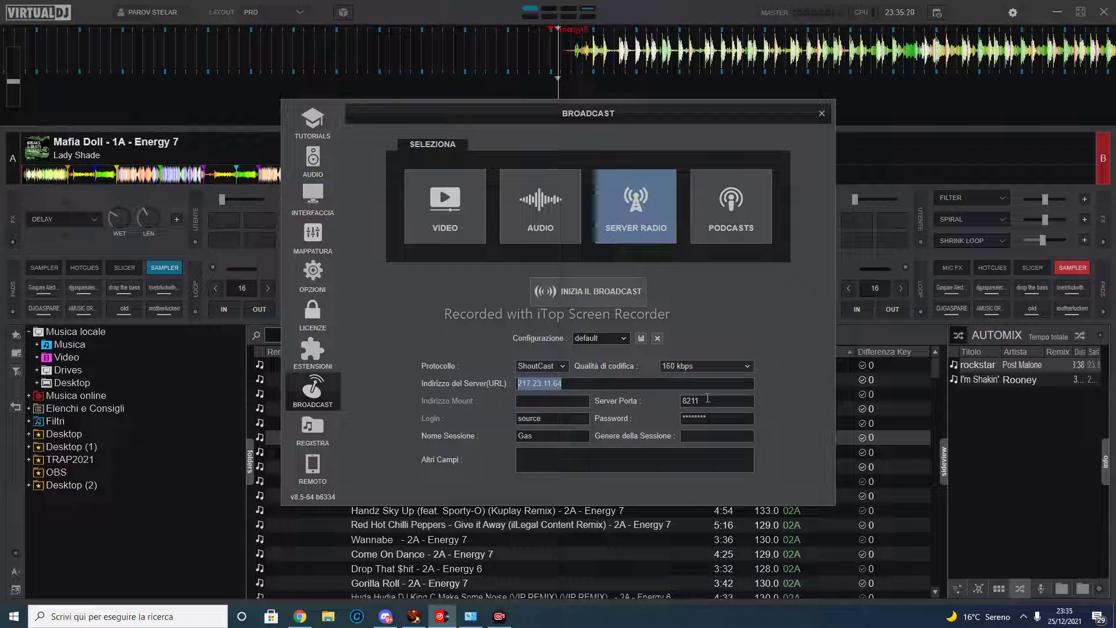
{"action": "left_click", "coordinate": [612, 384]}
{"action": "left_click_drag", "start_coordinate": [611, 384], "coordinate": [454, 378]}
{"action": "left_click", "coordinate": [683, 402]}
{"action": "left_click_drag", "start_coordinate": [710, 404], "coordinate": [684, 402]}
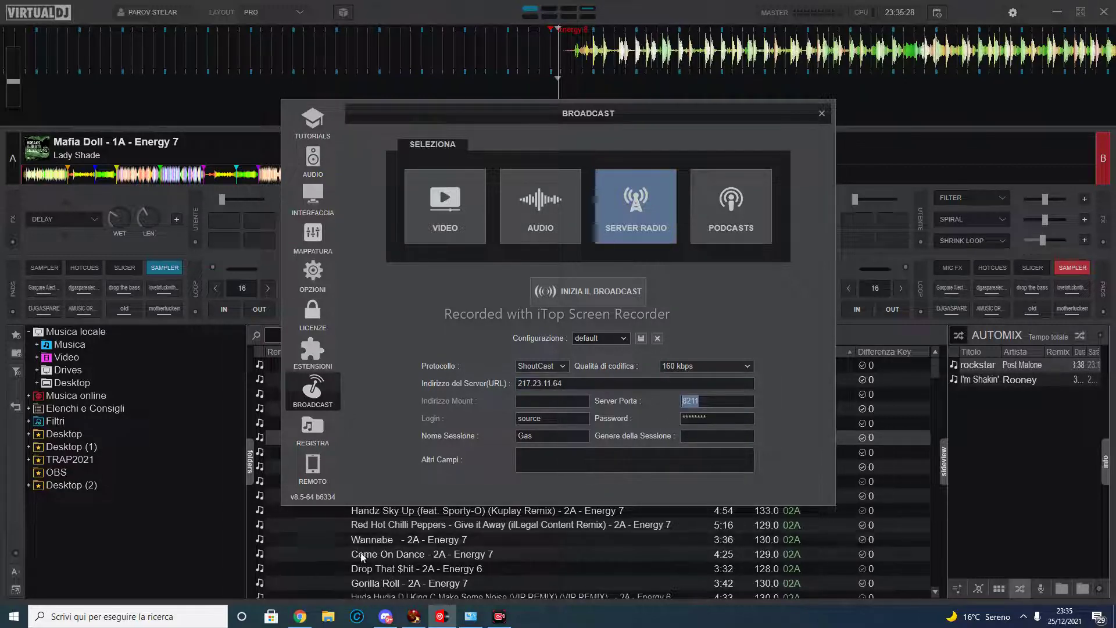
{"action": "mouse_move", "coordinate": [302, 617]}
{"action": "left_click", "coordinate": [314, 575]}
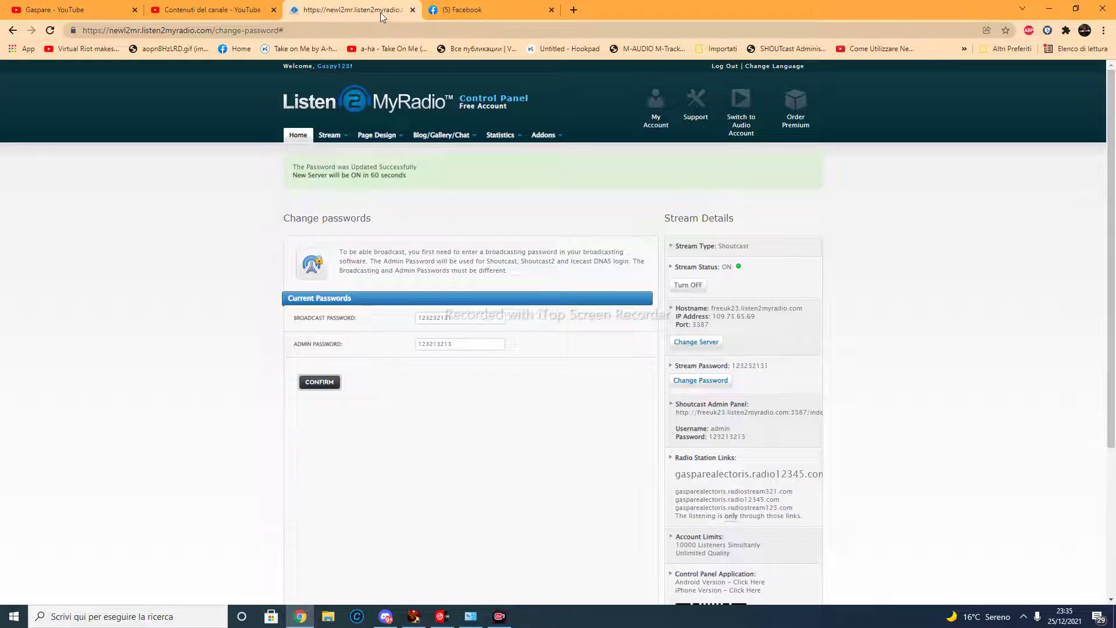
Step: Open the Listen2MyRadio control panel in a new tab and close the Facebook tab
{"action": "right_click", "coordinate": [349, 104]}
{"action": "left_click", "coordinate": [372, 105]}
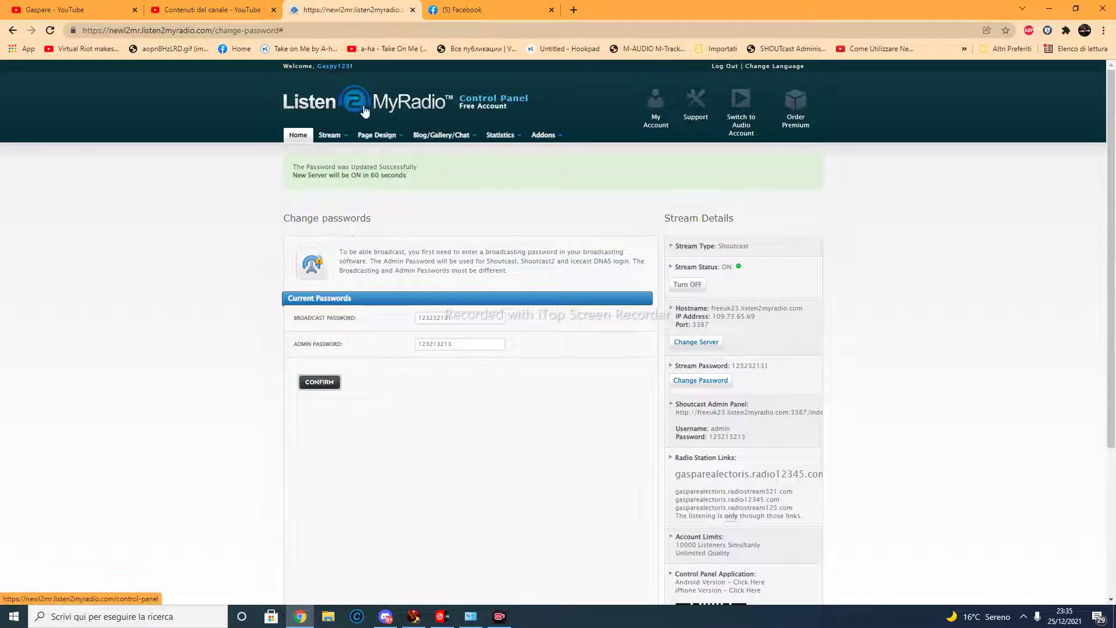
{"action": "left_click", "coordinate": [477, 11]}
{"action": "right_click", "coordinate": [481, 10]}
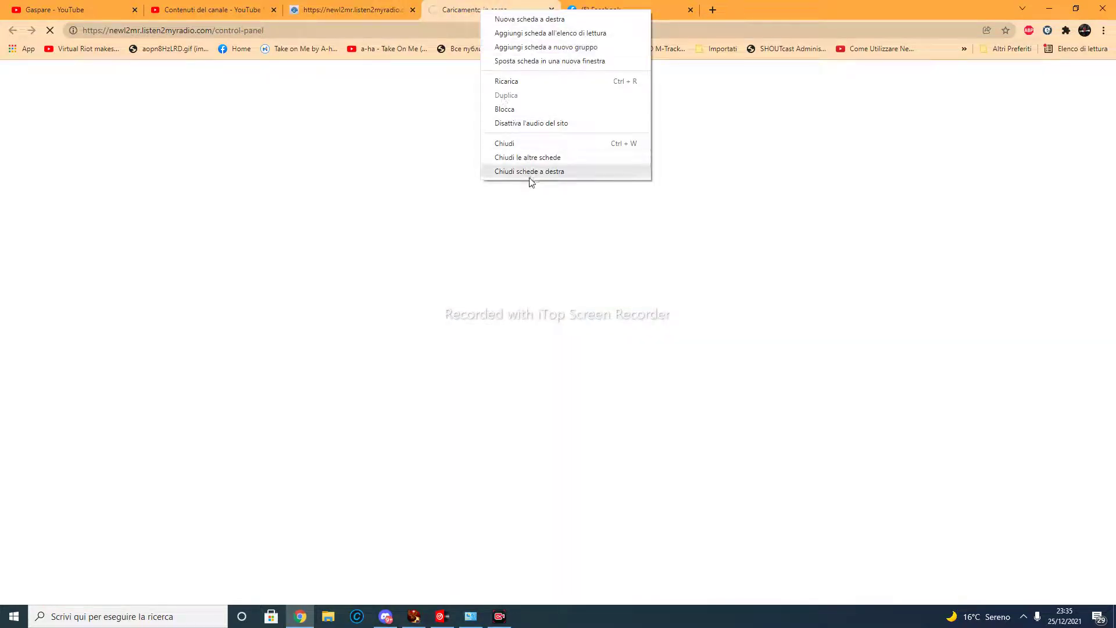
{"action": "left_click", "coordinate": [530, 176]}
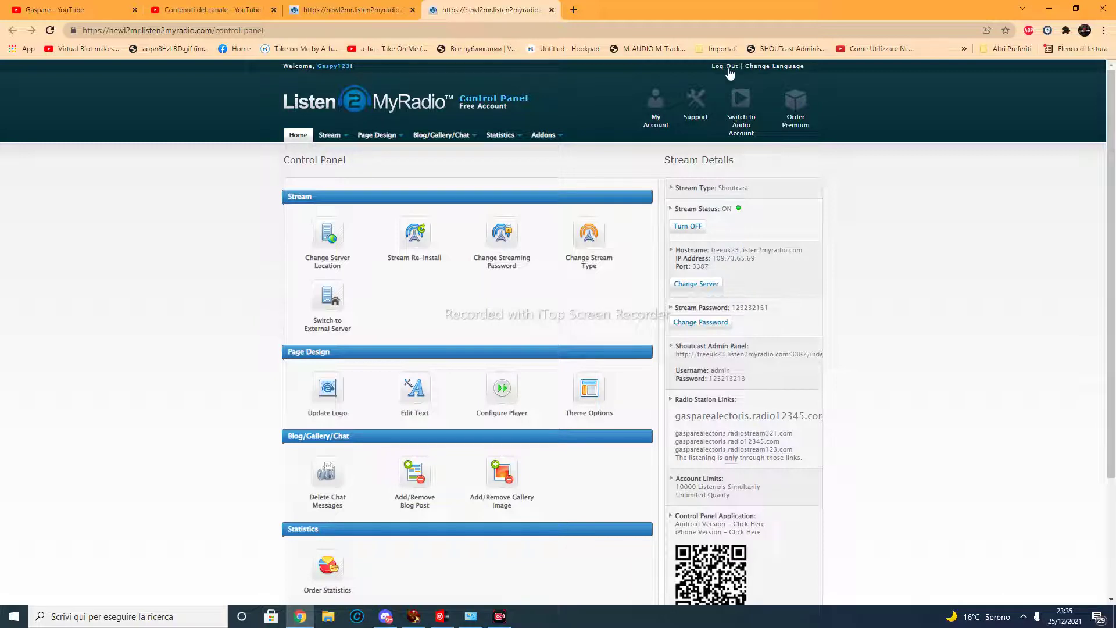
Step: Log out, visit the sign-up form, and go to LOGIN > Free Account
{"action": "left_click", "coordinate": [738, 99]}
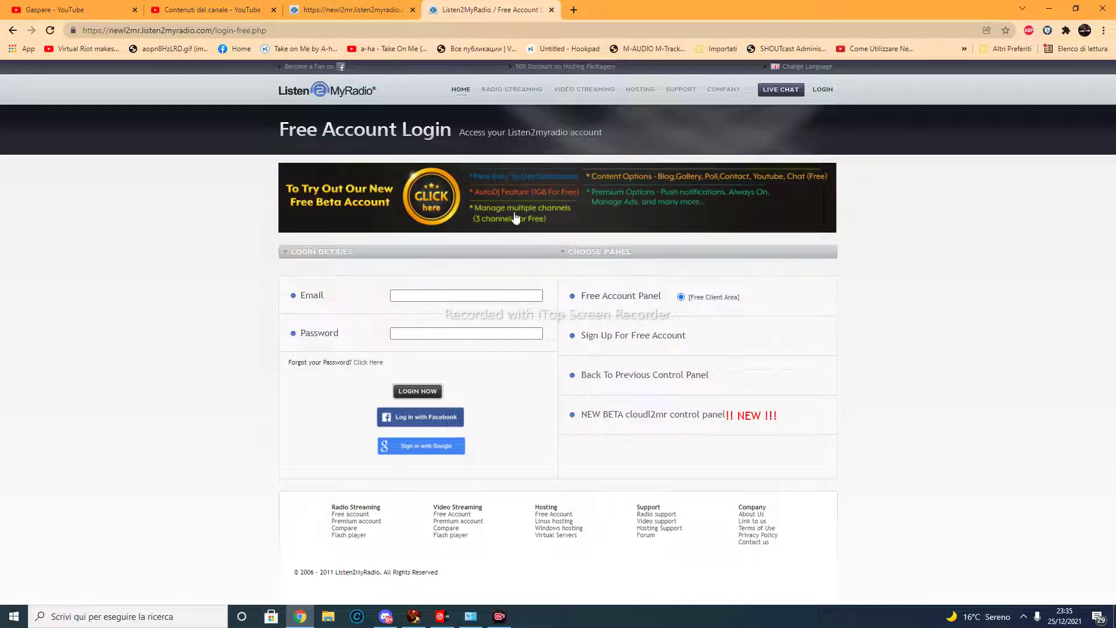
{"action": "left_click", "coordinate": [335, 92]}
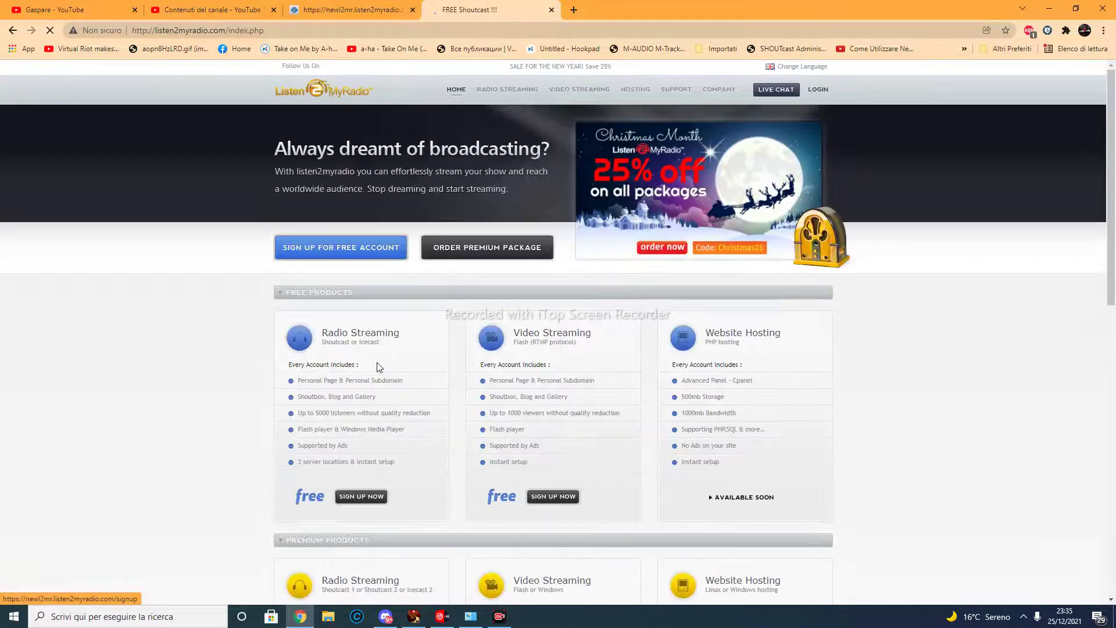
{"action": "scroll", "coordinate": [372, 360], "scroll_direction": "down", "scroll_amount": 3}
{"action": "left_click", "coordinate": [362, 323]}
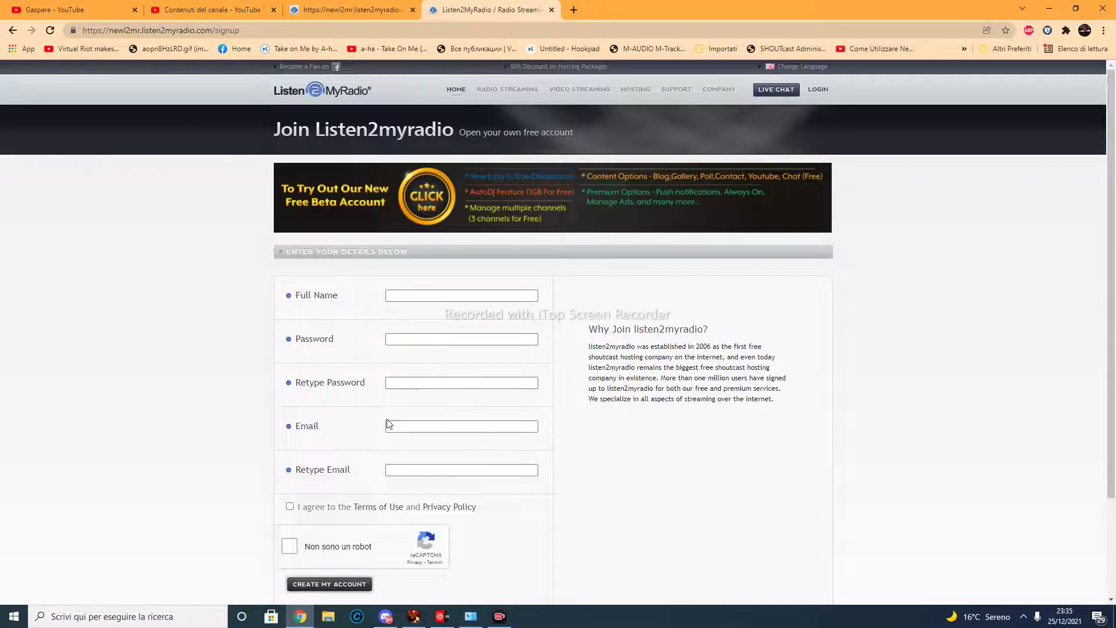
{"action": "mouse_move", "coordinate": [819, 90]}
{"action": "left_click", "coordinate": [825, 114]}
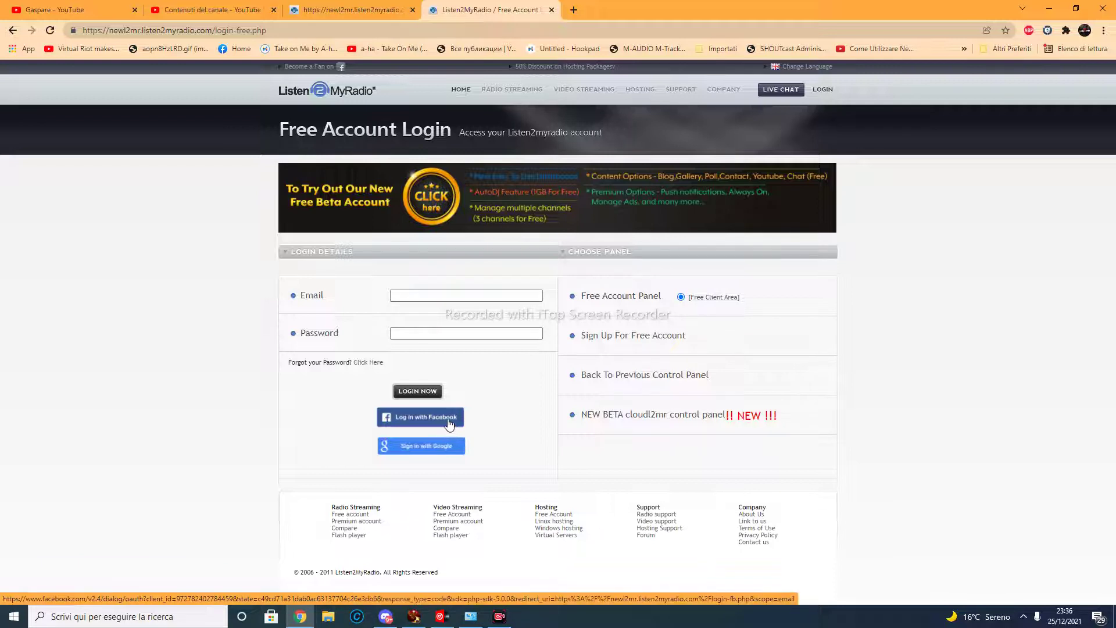
Step: Log in with Facebook, turn the stream off, and confirm changing the server
{"action": "left_click", "coordinate": [448, 425]}
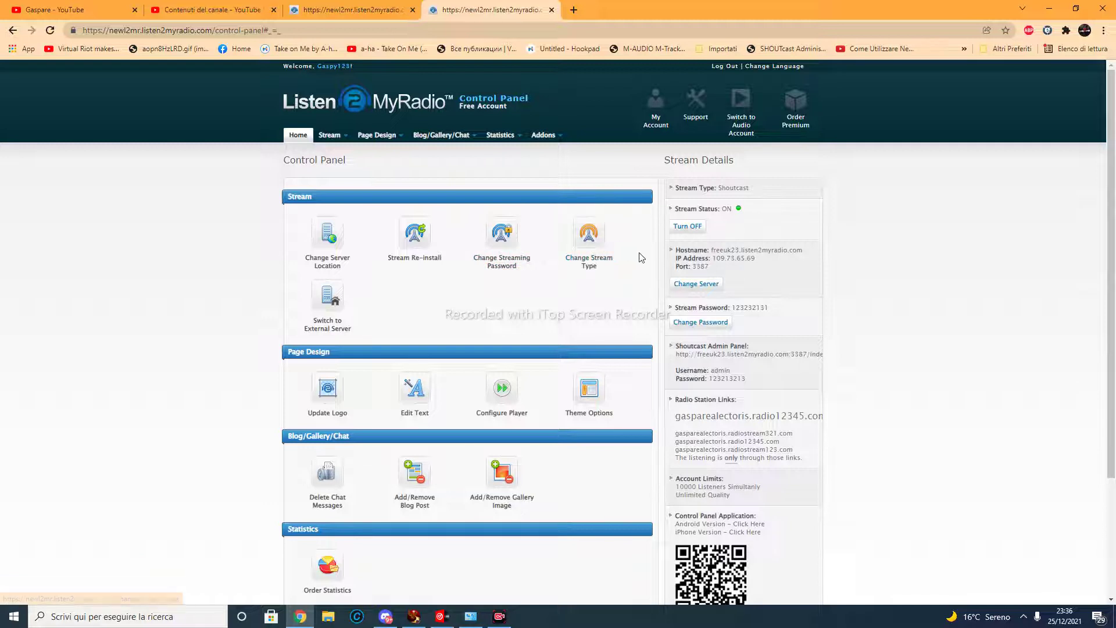
{"action": "left_click", "coordinate": [700, 232]}
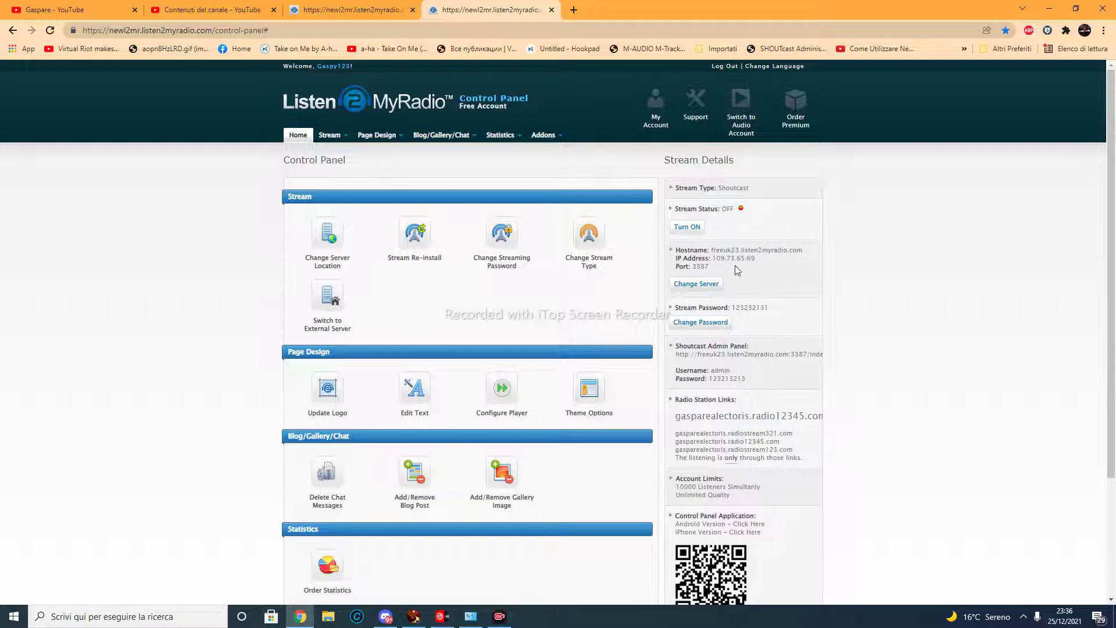
{"action": "left_click", "coordinate": [689, 285]}
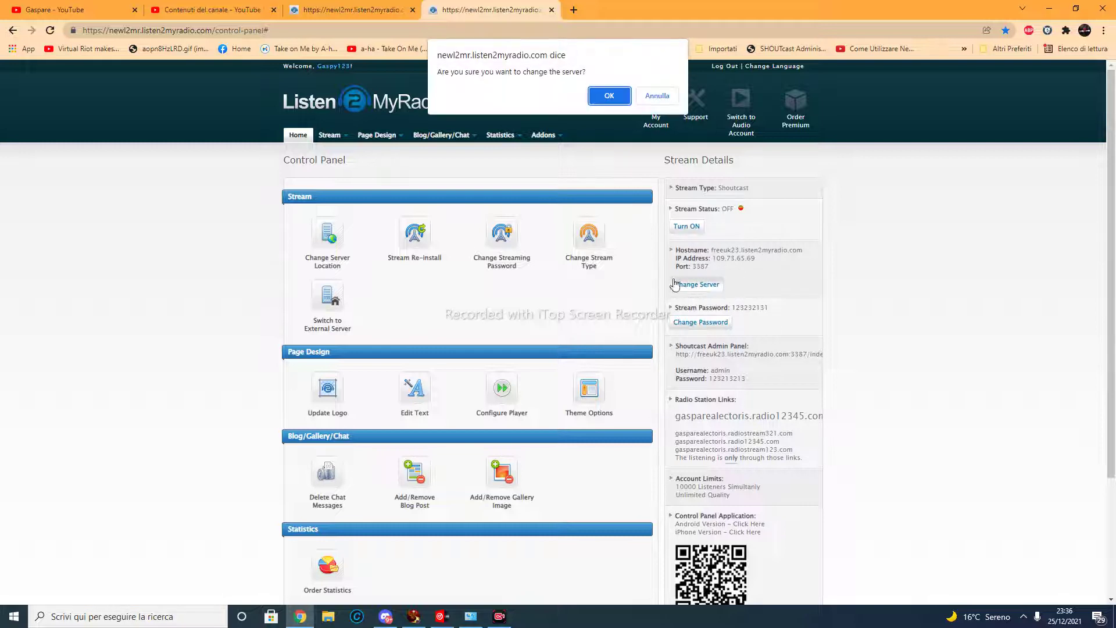
{"action": "left_click", "coordinate": [607, 99]}
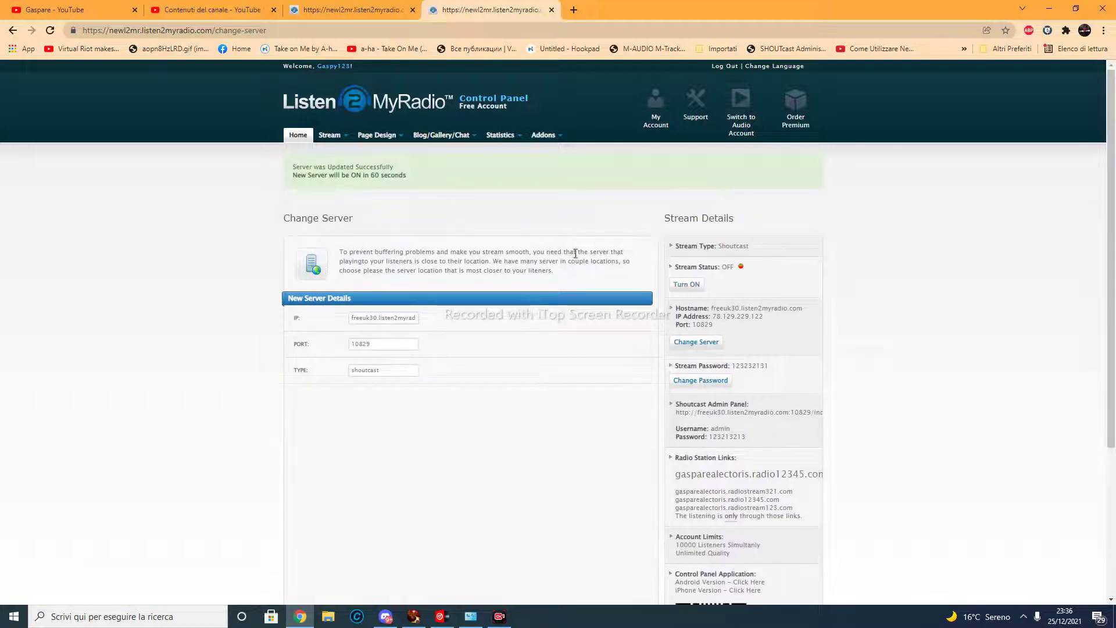
Step: Turn the stream back on and reload the control panel home
{"action": "left_click", "coordinate": [687, 285]}
{"action": "scroll", "coordinate": [430, 373], "scroll_direction": "down", "scroll_amount": 4}
{"action": "scroll", "coordinate": [428, 378], "scroll_direction": "up", "scroll_amount": 4}
{"action": "left_click", "coordinate": [307, 141]}
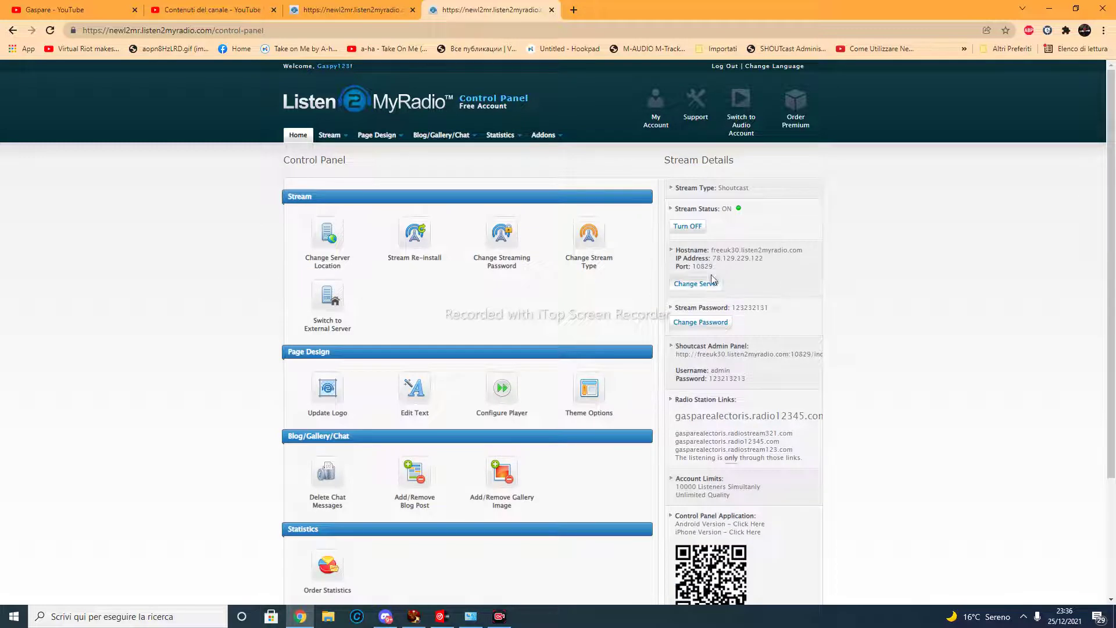
Step: Turn the stream off and back on in Stream Details
{"action": "left_click", "coordinate": [690, 230]}
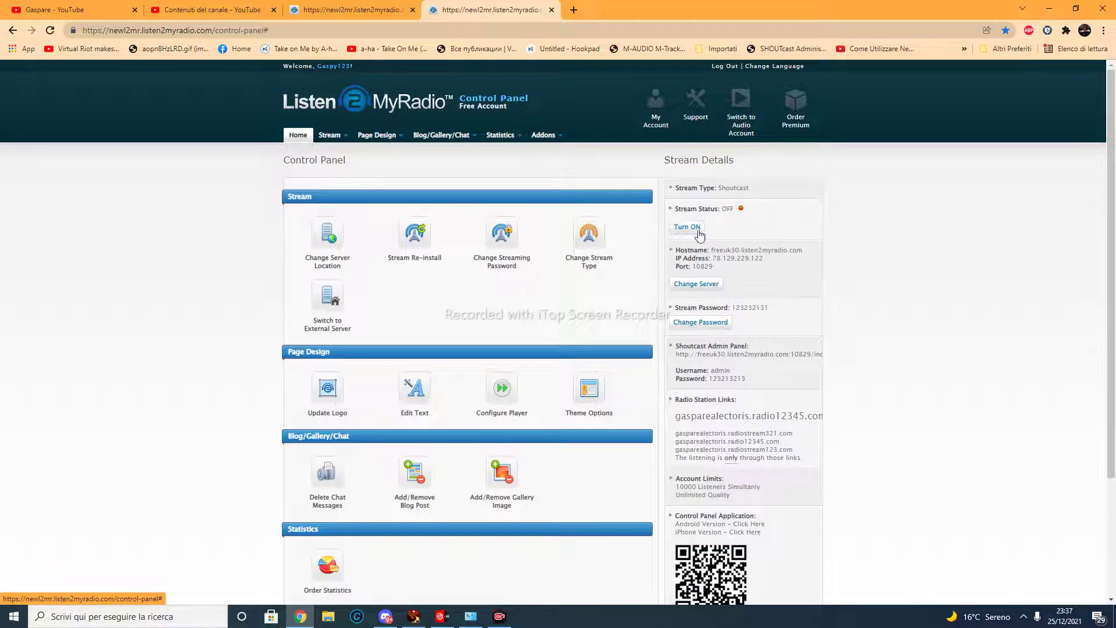
{"action": "left_click", "coordinate": [691, 230]}
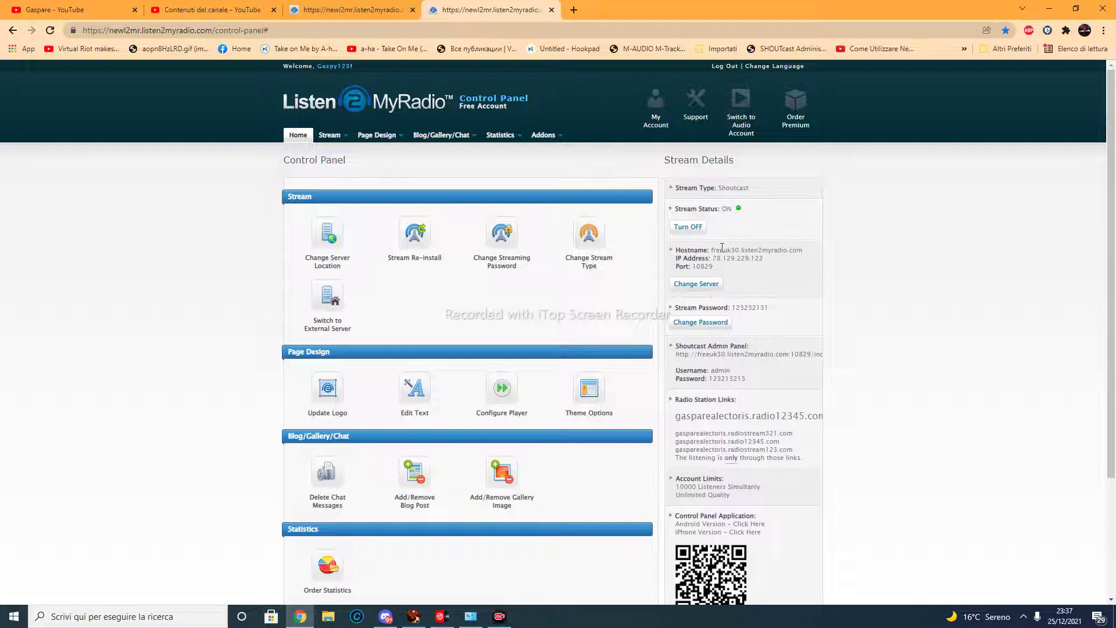
Step: Look over the hostname, stream password and admin password in the control panel
{"action": "mouse_move", "coordinate": [713, 250]}
{"action": "left_mouse_down"}
{"action": "mouse_move", "coordinate": [821, 255]}
{"action": "mouse_move", "coordinate": [713, 260]}
{"action": "left_mouse_up"}
{"action": "left_click", "coordinate": [805, 264]}
{"action": "left_click_drag", "start_coordinate": [736, 306], "coordinate": [783, 311]}
{"action": "left_click", "coordinate": [785, 318]}
{"action": "left_click_drag", "start_coordinate": [760, 378], "coordinate": [710, 379]}
{"action": "left_click", "coordinate": [709, 378]}
Step: Copy IP 78.129.229.122 and paste it as VirtualDJ's server address
{"action": "left_click_drag", "start_coordinate": [712, 259], "coordinate": [769, 268]}
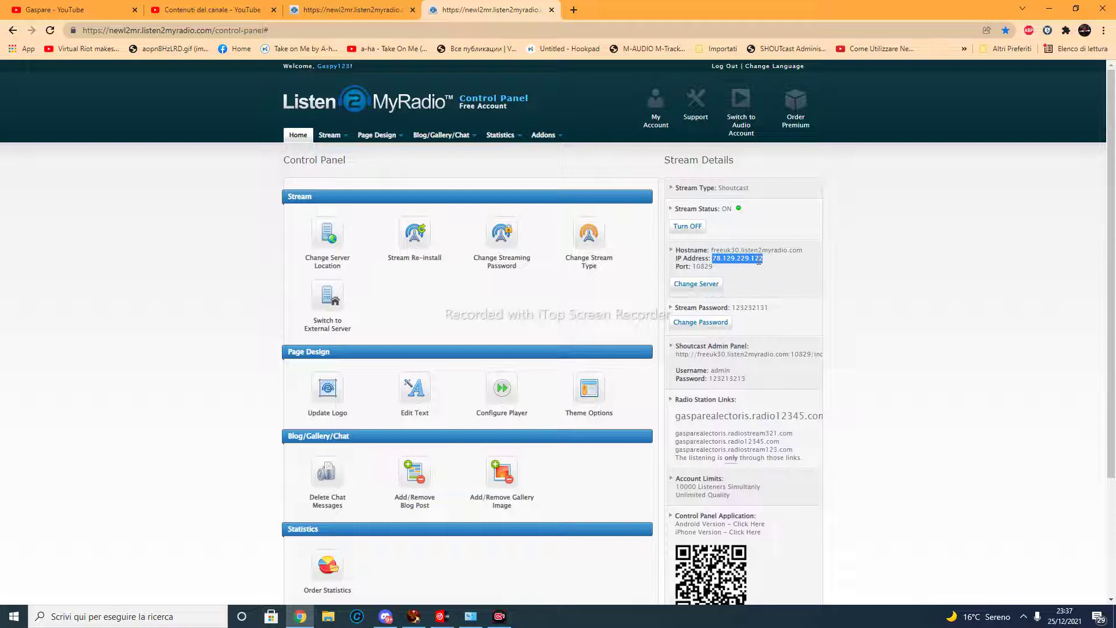
{"action": "right_click", "coordinate": [758, 261]}
{"action": "left_click", "coordinate": [773, 269]}
{"action": "left_click", "coordinate": [450, 618]}
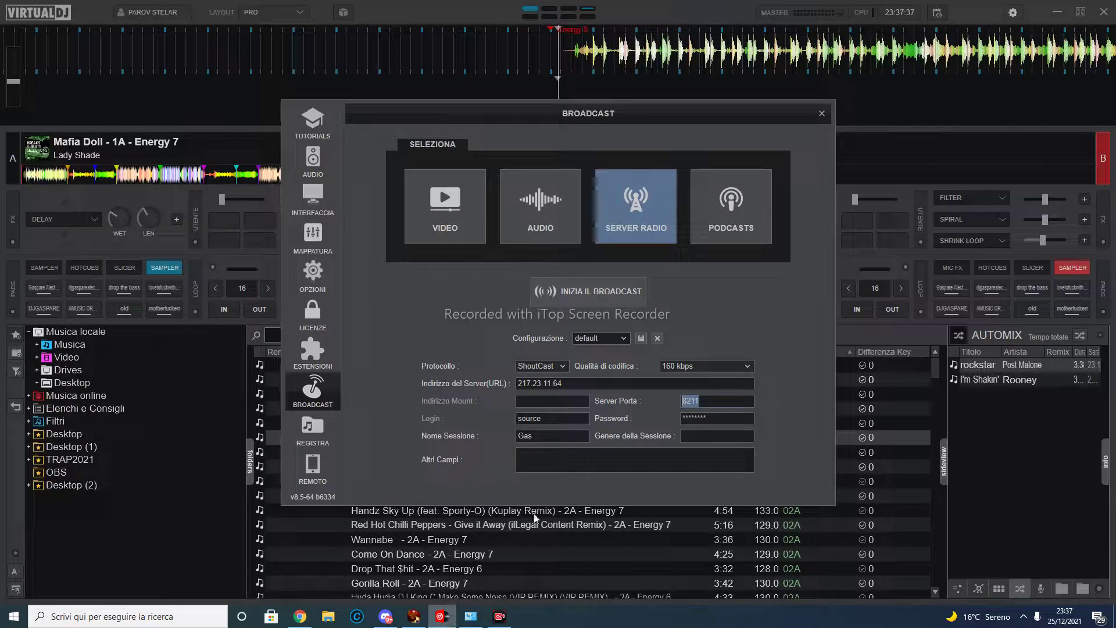
{"action": "triple_click", "coordinate": [586, 378]}
{"action": "right_click", "coordinate": [585, 378]}
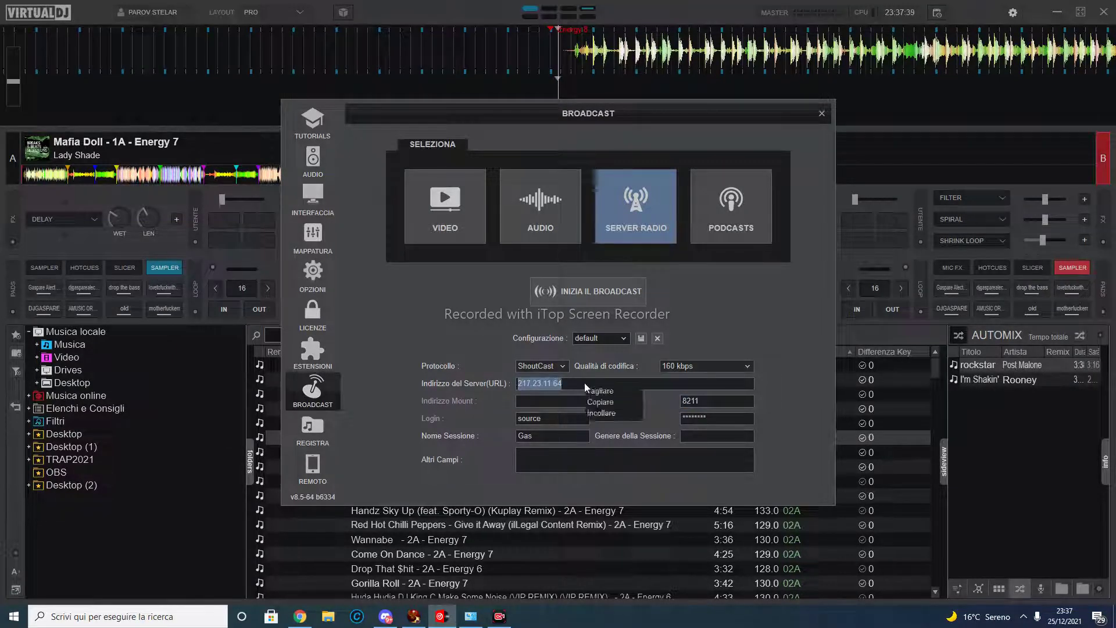
{"action": "left_click", "coordinate": [605, 416]}
Step: Copy port 10829 and paste it into VirtualDJ's server port, replacing 8211
{"action": "left_click", "coordinate": [301, 558]}
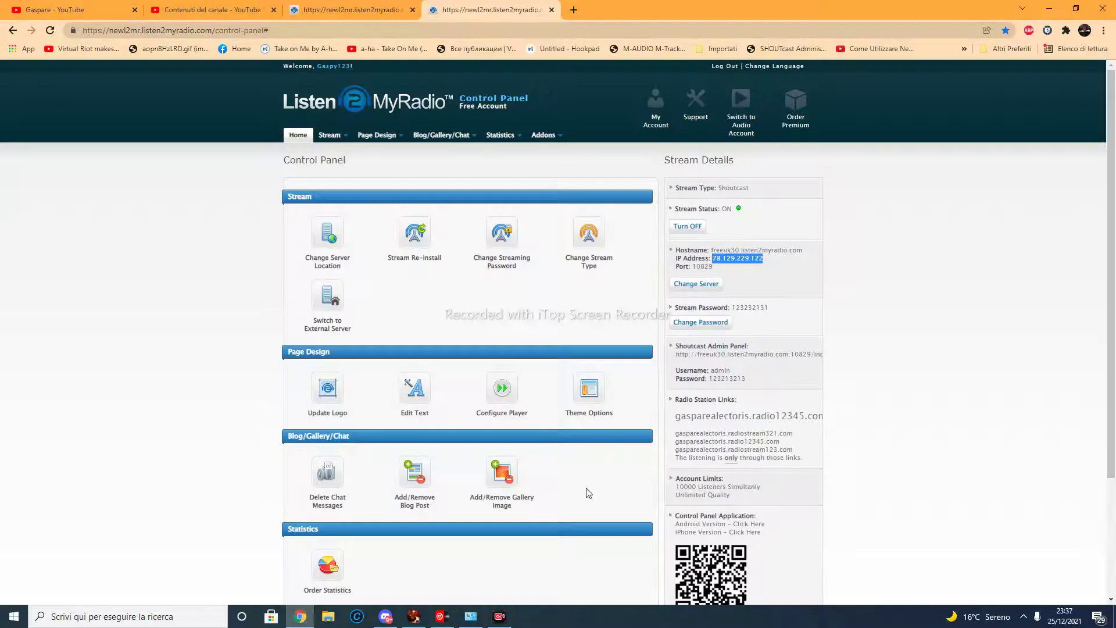
{"action": "left_click_drag", "start_coordinate": [716, 267], "coordinate": [698, 265]}
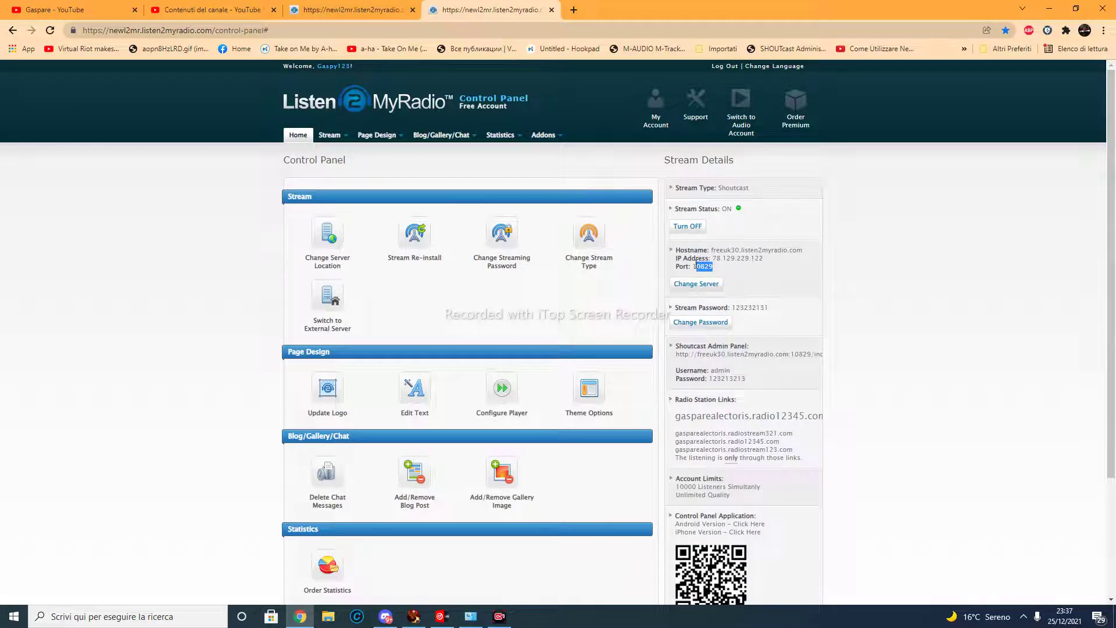
{"action": "right_click", "coordinate": [702, 266]}
{"action": "left_click", "coordinate": [719, 276]}
{"action": "left_click", "coordinate": [442, 558]}
{"action": "double_click", "coordinate": [698, 418]}
{"action": "right_click", "coordinate": [719, 423]}
{"action": "left_click", "coordinate": [729, 425]}
{"action": "double_click", "coordinate": [692, 401]}
{"action": "right_click", "coordinate": [717, 404]}
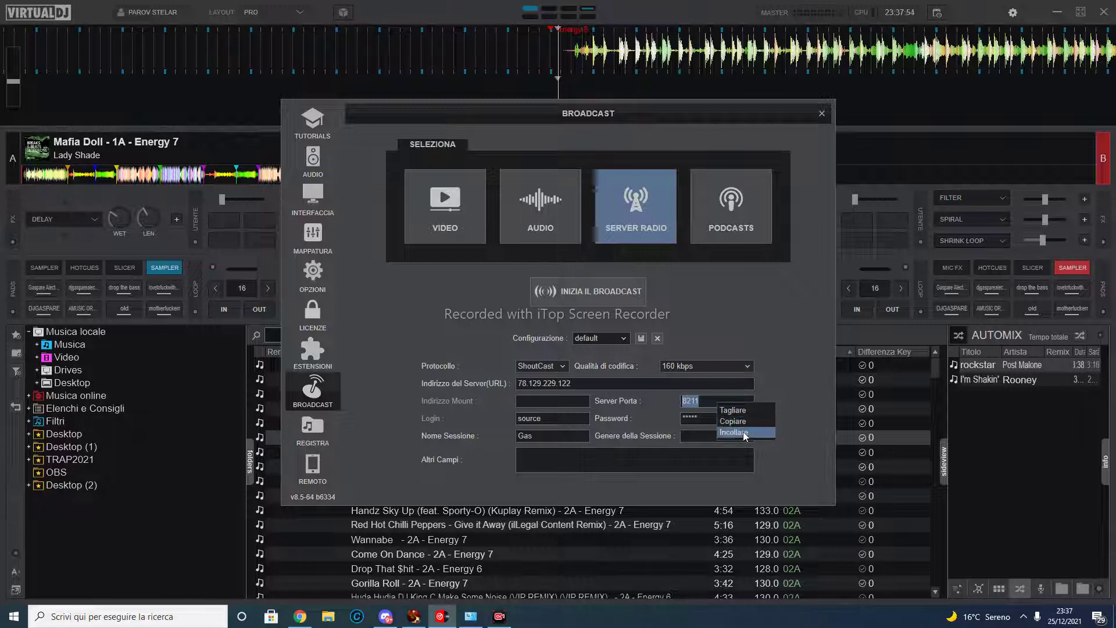
{"action": "left_click", "coordinate": [742, 432]}
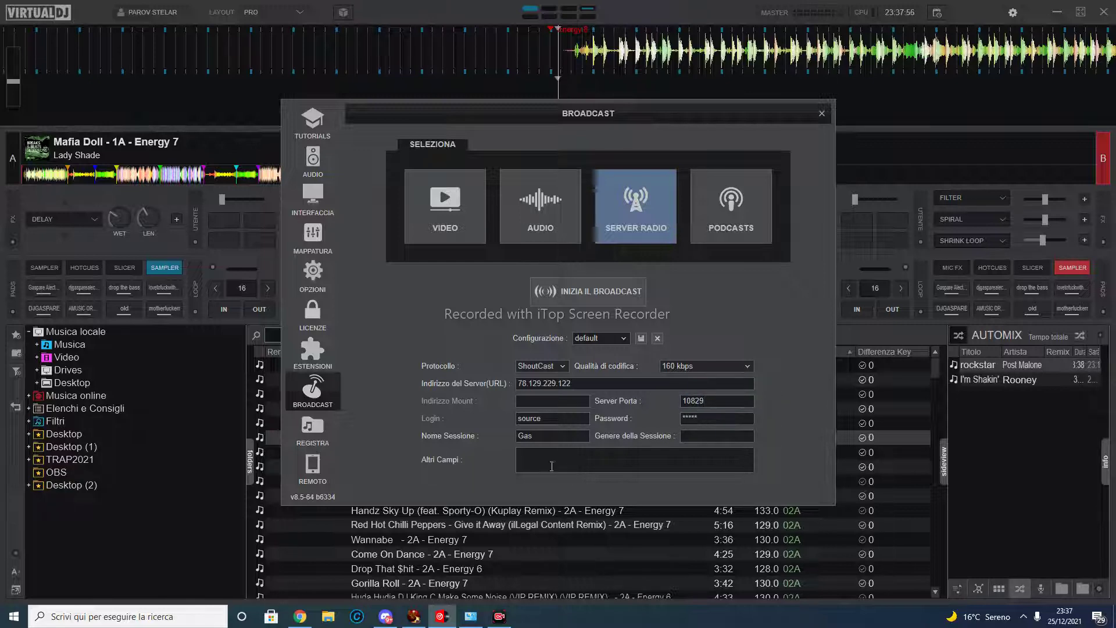
Step: Copy the stream password from Listen2MyRadio and place the caret in VirtualDJ's Password field
{"action": "left_click", "coordinate": [307, 616]}
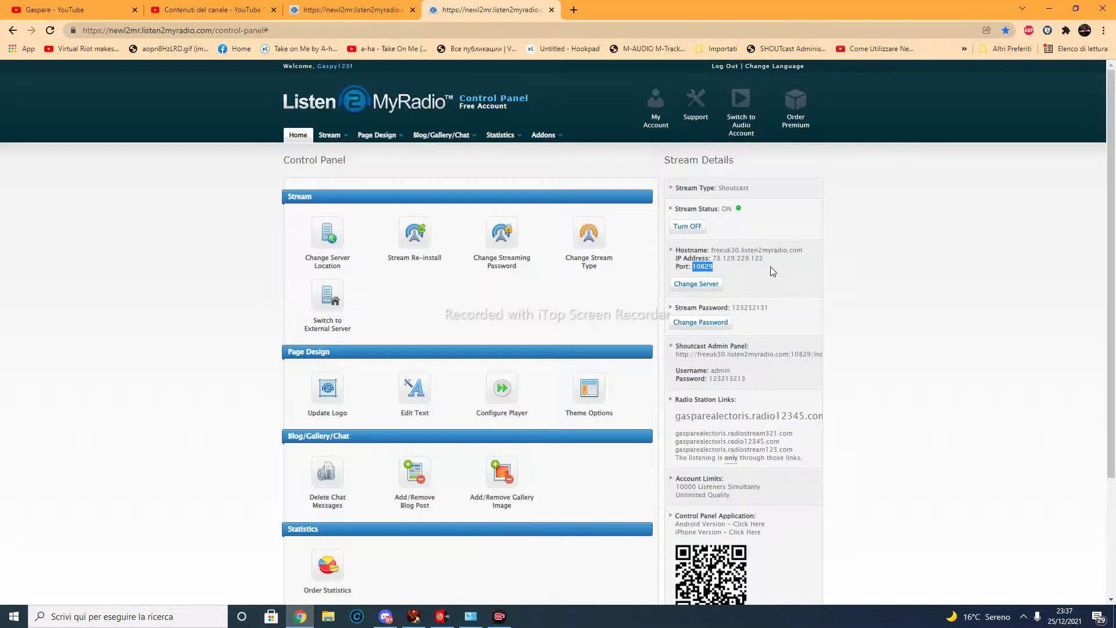
{"action": "left_click", "coordinate": [773, 269]}
{"action": "left_click_drag", "start_coordinate": [772, 309], "coordinate": [737, 312]}
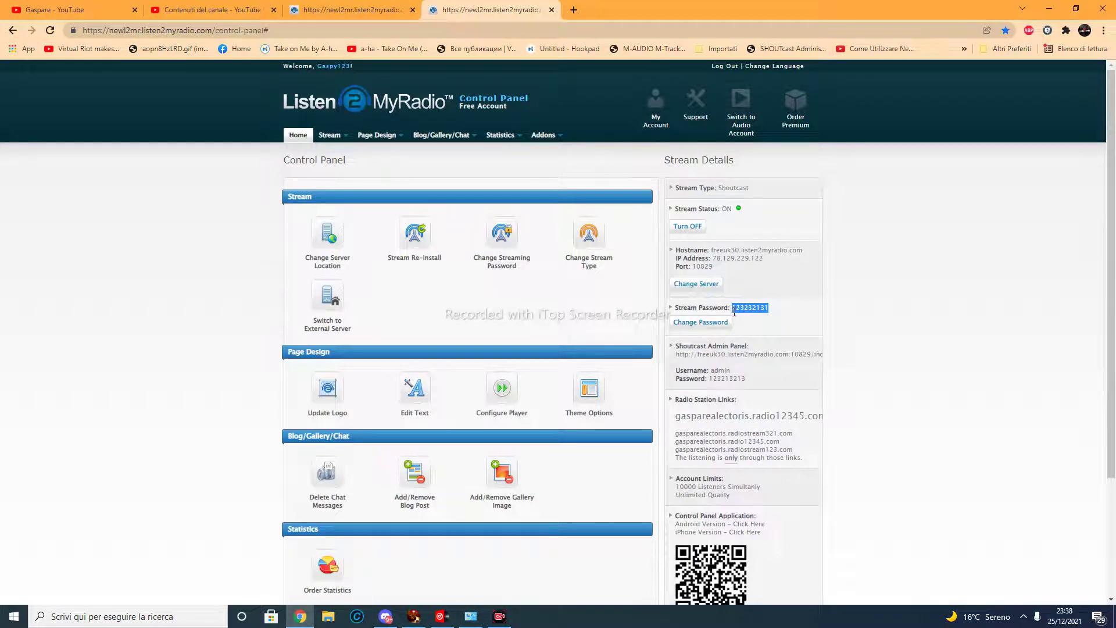
{"action": "right_click", "coordinate": [734, 312]}
{"action": "left_click", "coordinate": [748, 318]}
{"action": "left_click", "coordinate": [442, 618]}
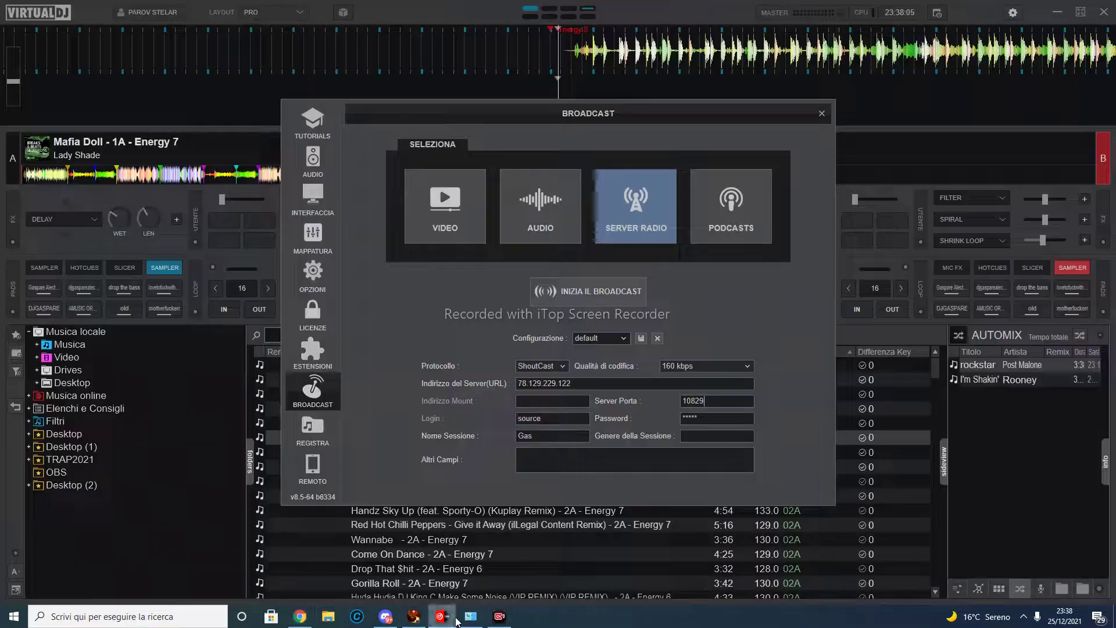
{"action": "left_click", "coordinate": [713, 419]}
Step: Paste the stream password, go to the session name field, and start the broadcast
{"action": "key", "text": "ctrl+v"}
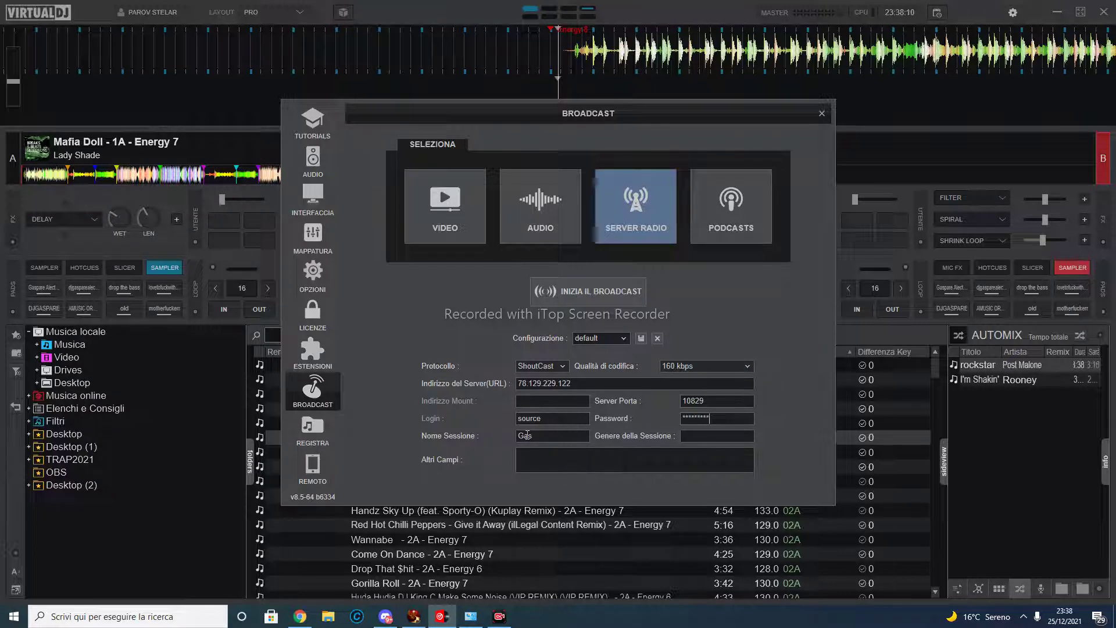
{"action": "left_click", "coordinate": [568, 436]}
{"action": "left_click", "coordinate": [605, 297]}
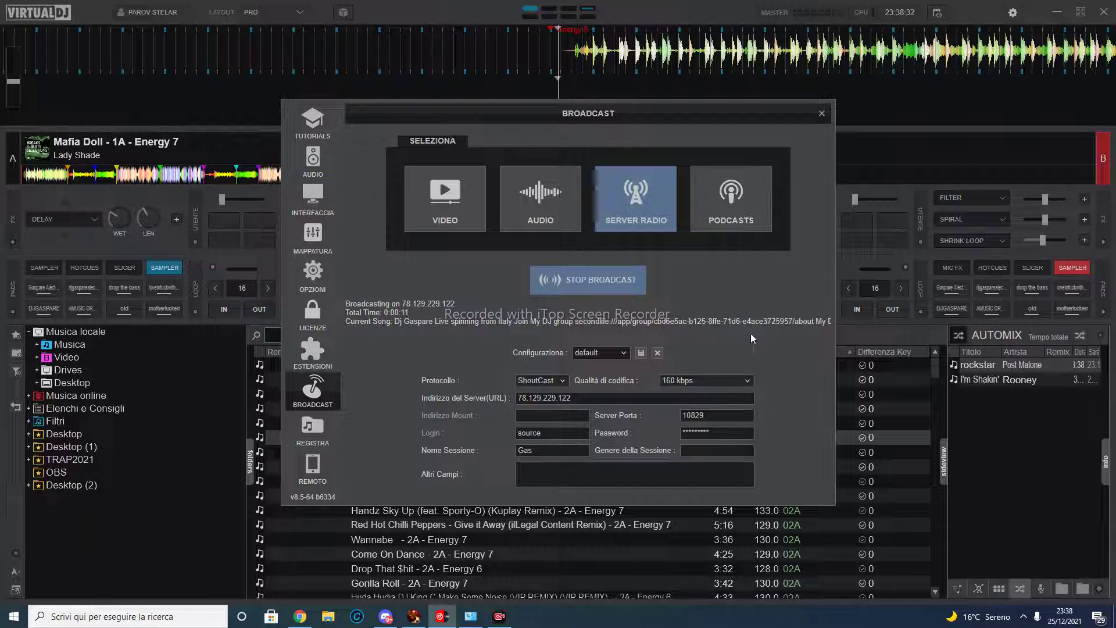
Step: Stop the broadcast, close the Broadcast settings, and show the MASTER mixer
{"action": "left_click", "coordinate": [593, 277]}
{"action": "left_click", "coordinate": [822, 114]}
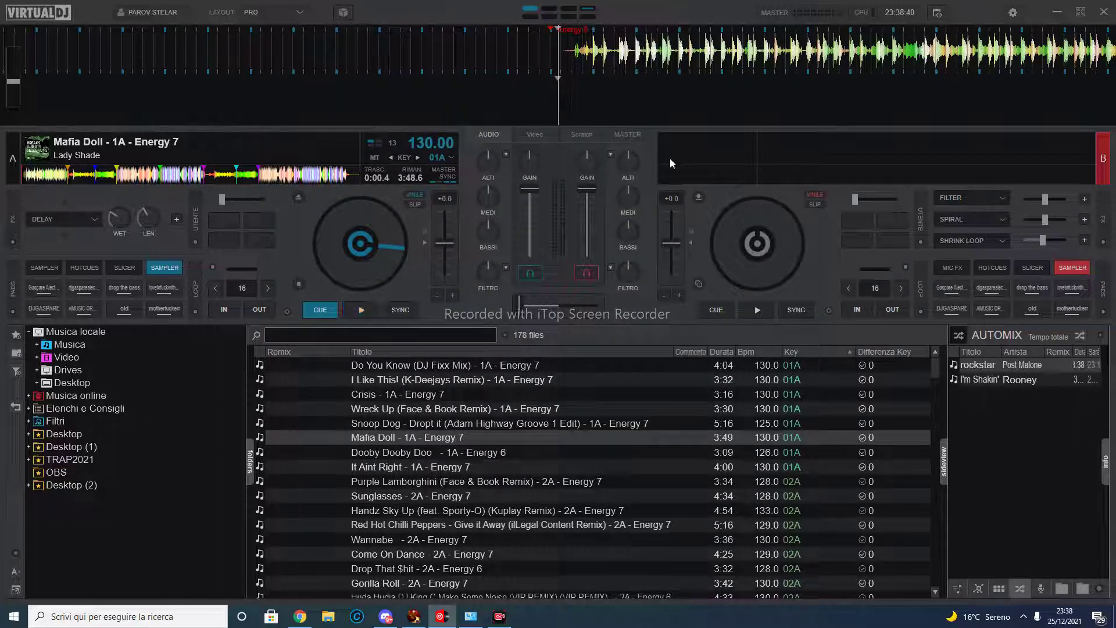
{"action": "left_click", "coordinate": [636, 137]}
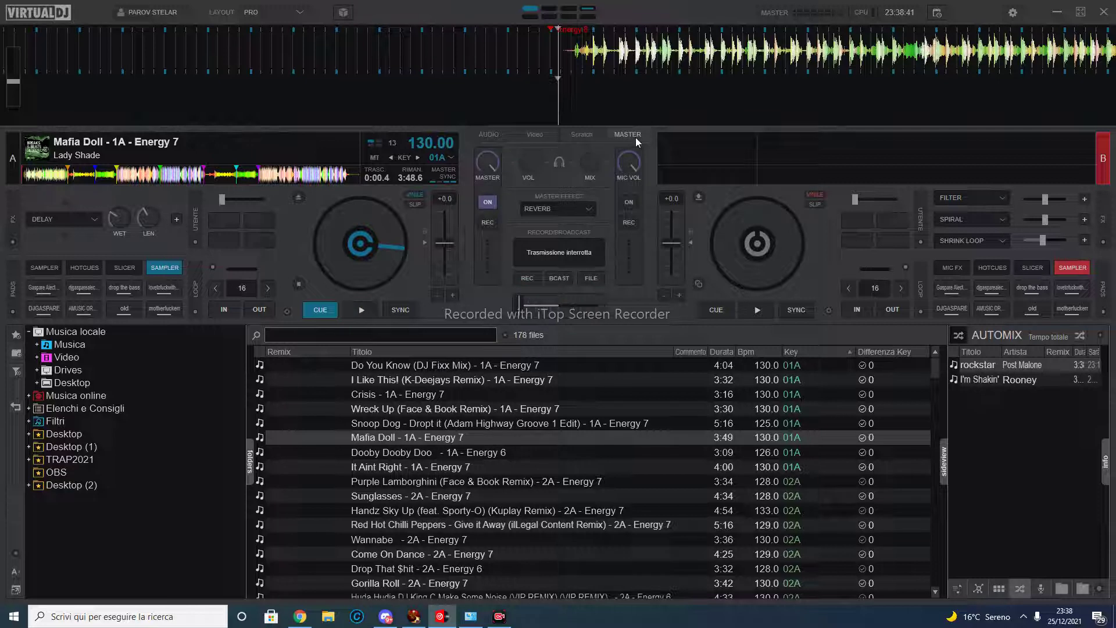
Step: Toggle BCAST on and off twice, leaving it off, then return to Chrome
{"action": "left_click", "coordinate": [556, 281]}
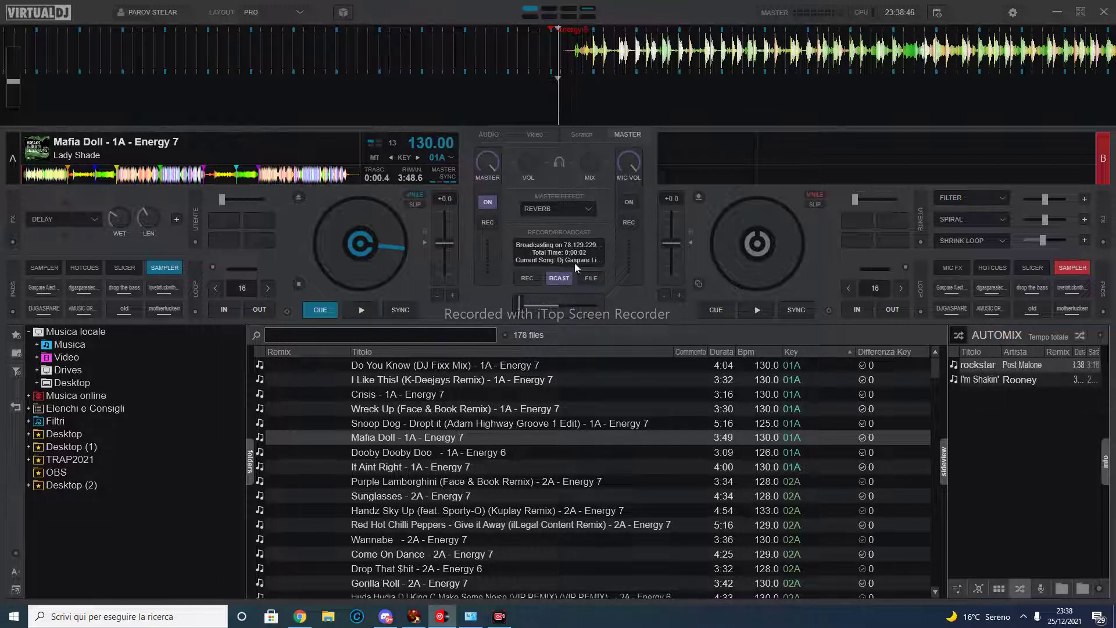
{"action": "left_click", "coordinate": [557, 281]}
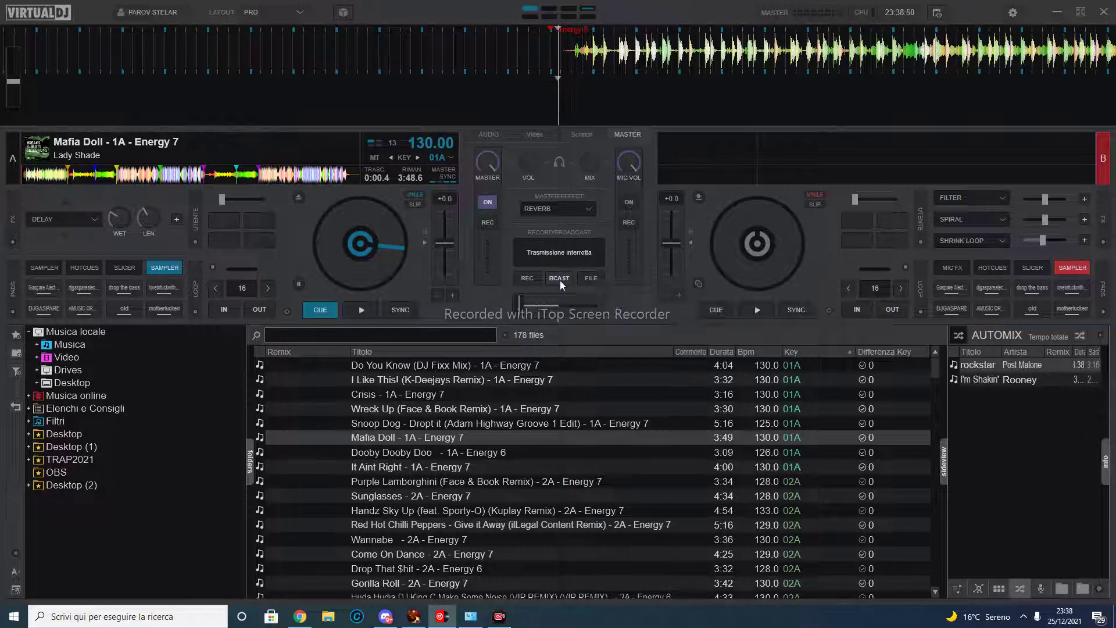
{"action": "left_click", "coordinate": [562, 277]}
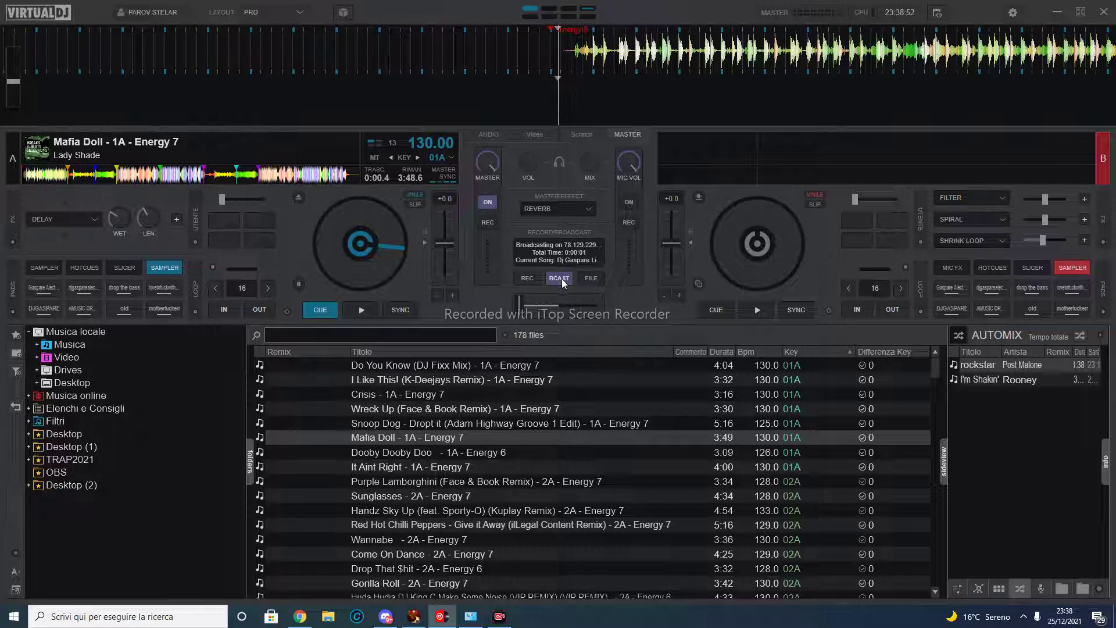
{"action": "left_click", "coordinate": [560, 279]}
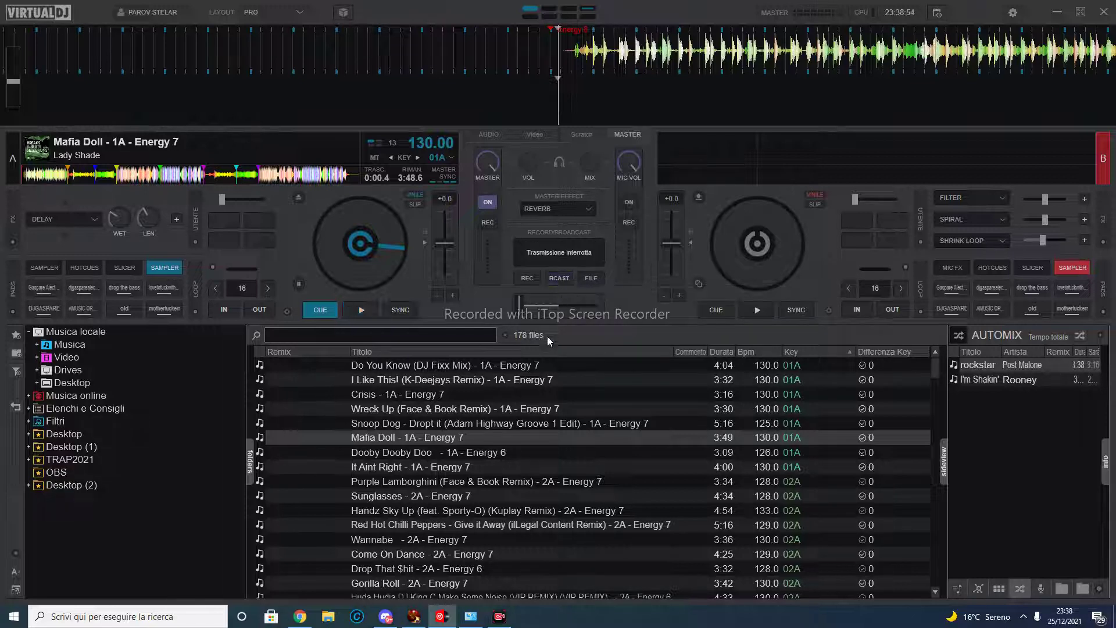
{"action": "left_click", "coordinate": [301, 618]}
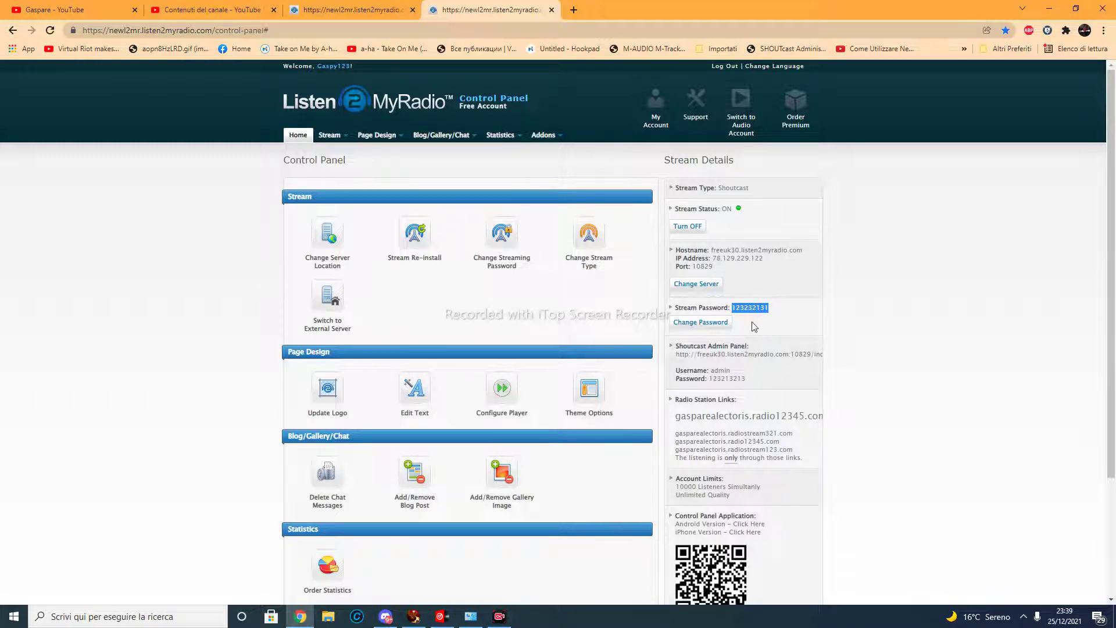
Step: Copy the server IP 78.129.229.122 from the control panel into a new Chrome tab's address bar
{"action": "left_click_drag", "start_coordinate": [763, 259], "coordinate": [713, 260]}
{"action": "right_click", "coordinate": [713, 259]}
{"action": "left_click", "coordinate": [734, 265]}
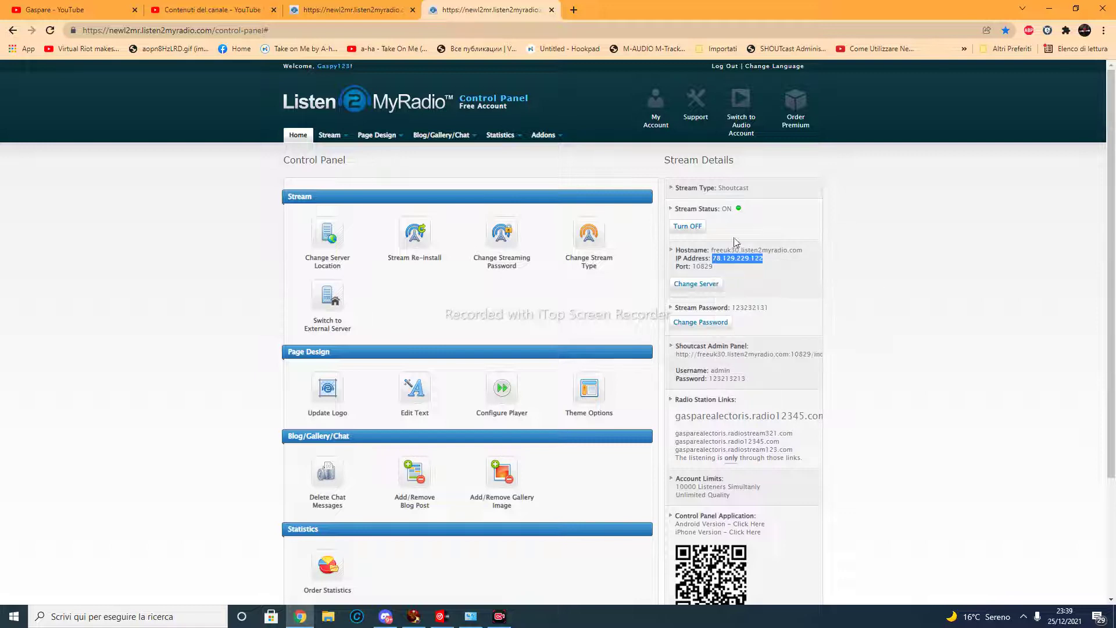
{"action": "left_click", "coordinate": [572, 9]}
{"action": "right_click", "coordinate": [567, 28]}
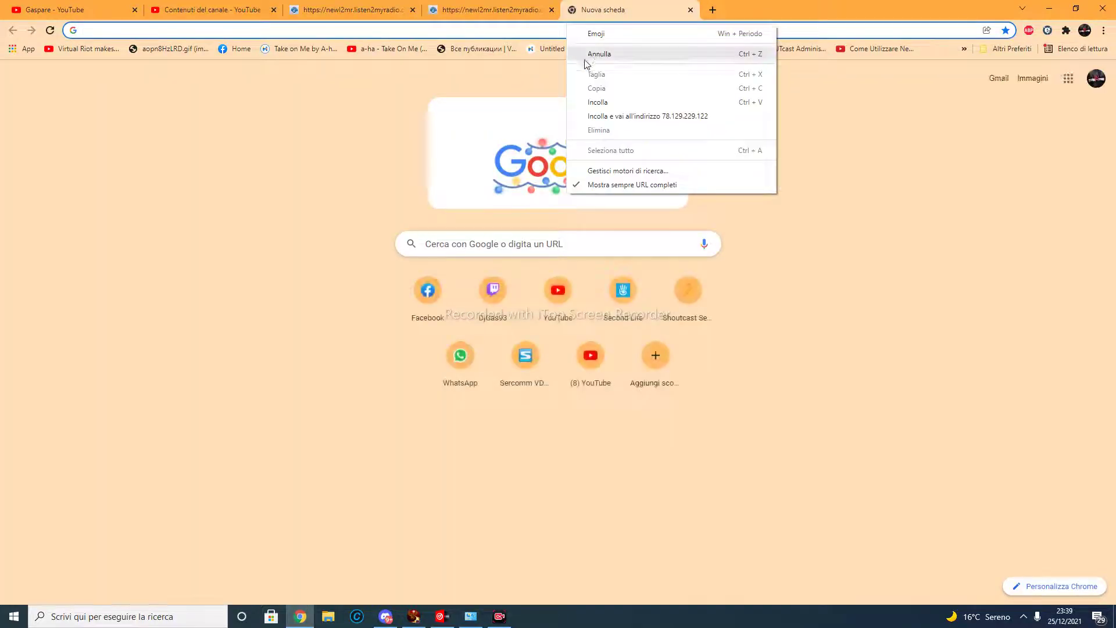
{"action": "left_click", "coordinate": [597, 102]}
Step: Append ':10829' from the control panel and load 78.129.229.122:10829
{"action": "left_click", "coordinate": [506, 10]}
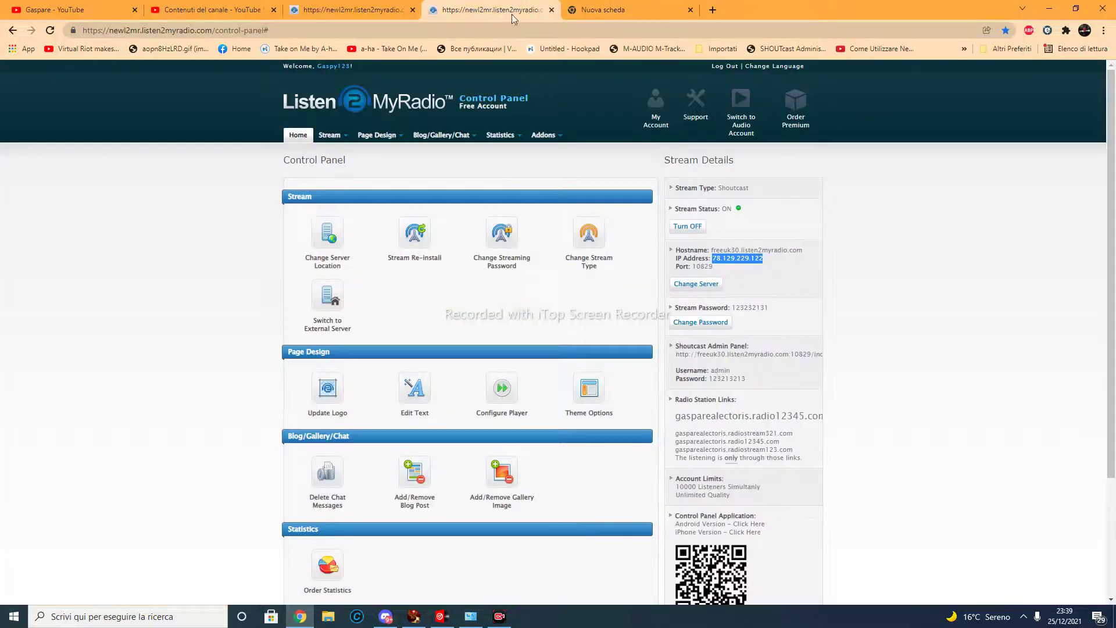
{"action": "left_click_drag", "start_coordinate": [714, 266], "coordinate": [691, 267]}
{"action": "right_click", "coordinate": [693, 269]}
{"action": "left_click", "coordinate": [712, 276]}
{"action": "left_click", "coordinate": [587, 10]}
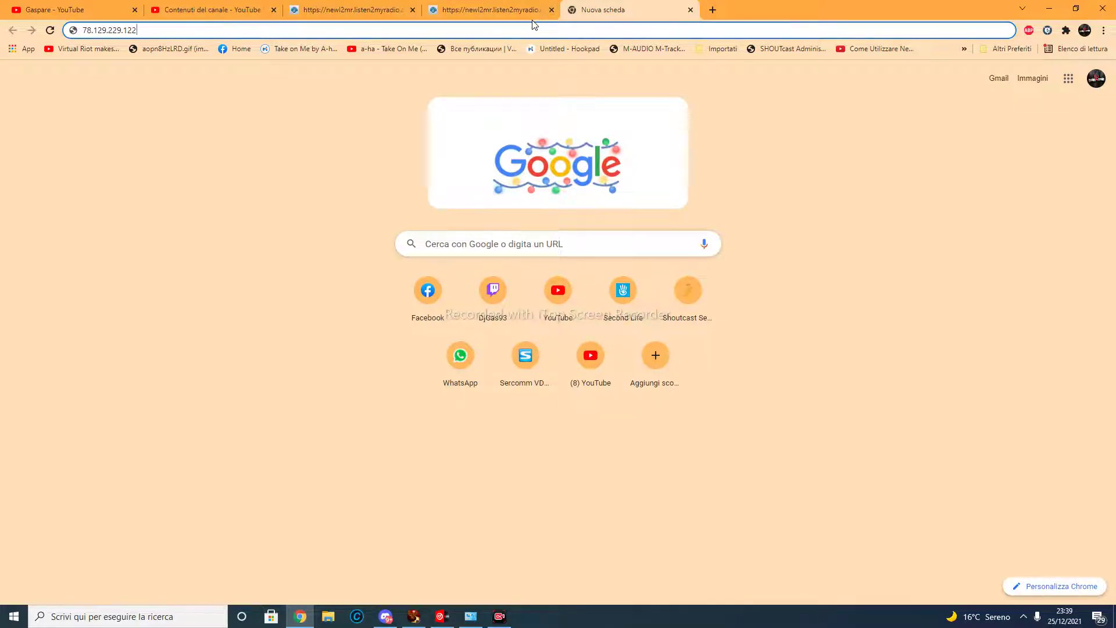
{"action": "type", "text": ":"}
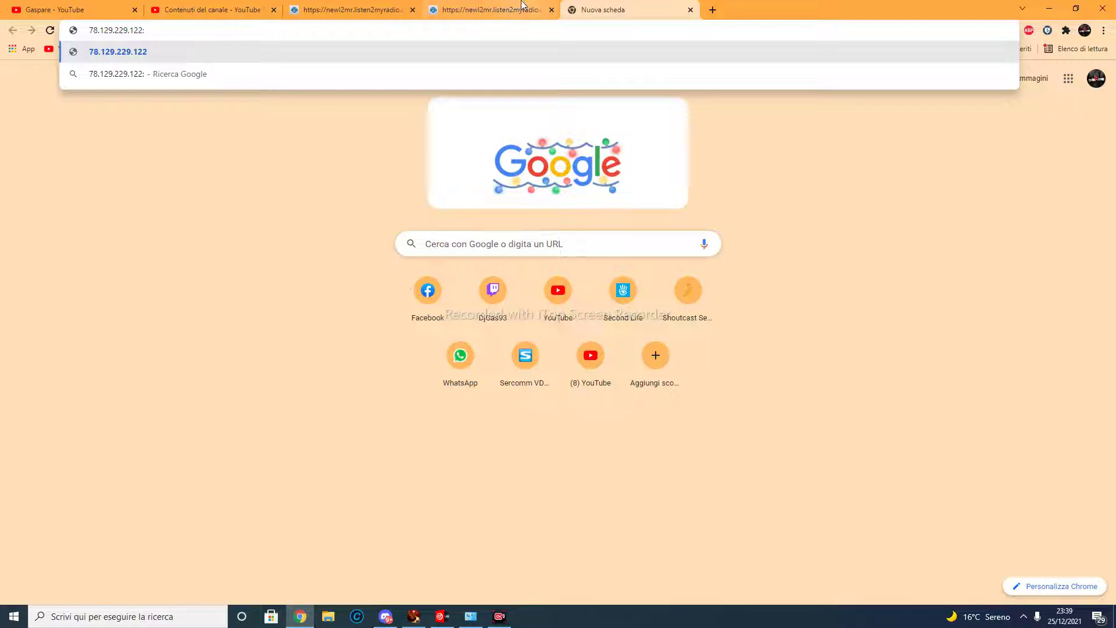
{"action": "right_click", "coordinate": [524, 29]}
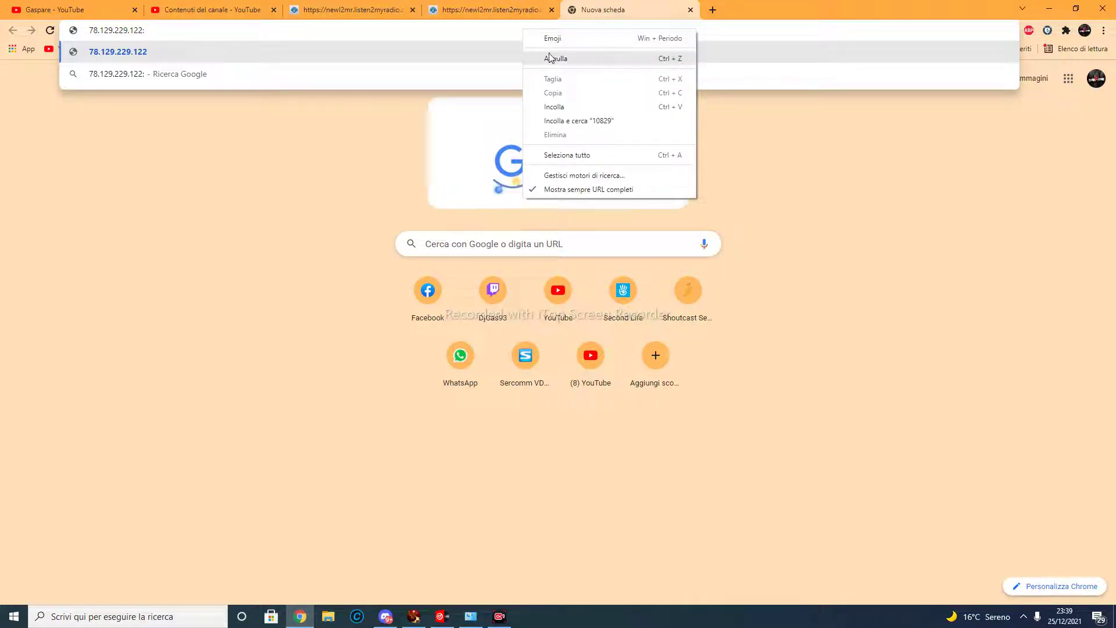
{"action": "left_click", "coordinate": [559, 106]}
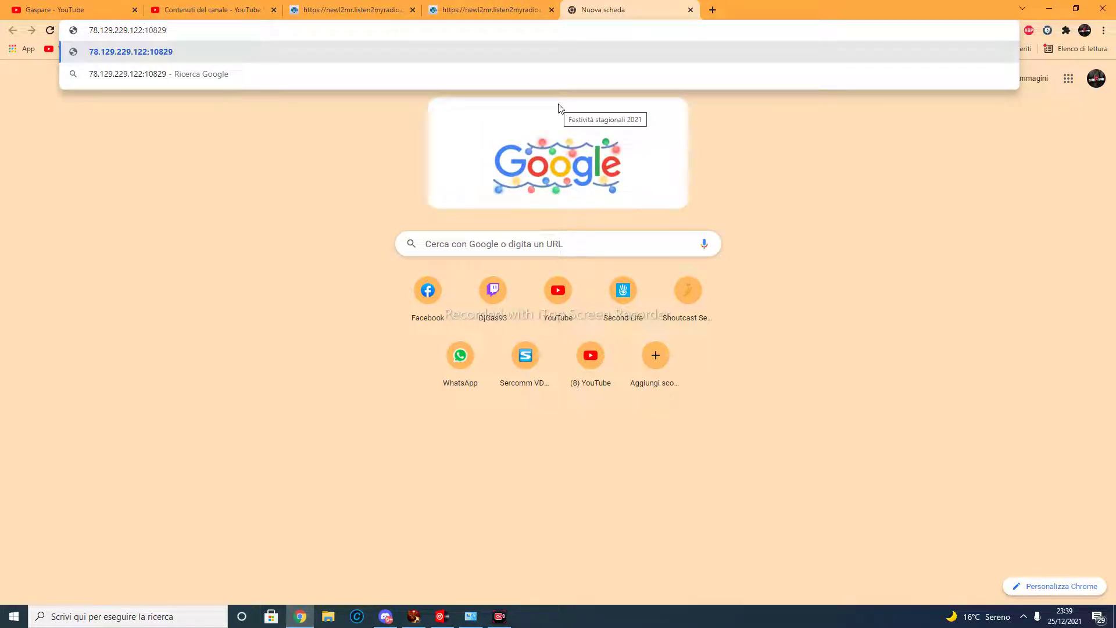
{"action": "key", "text": "Return"}
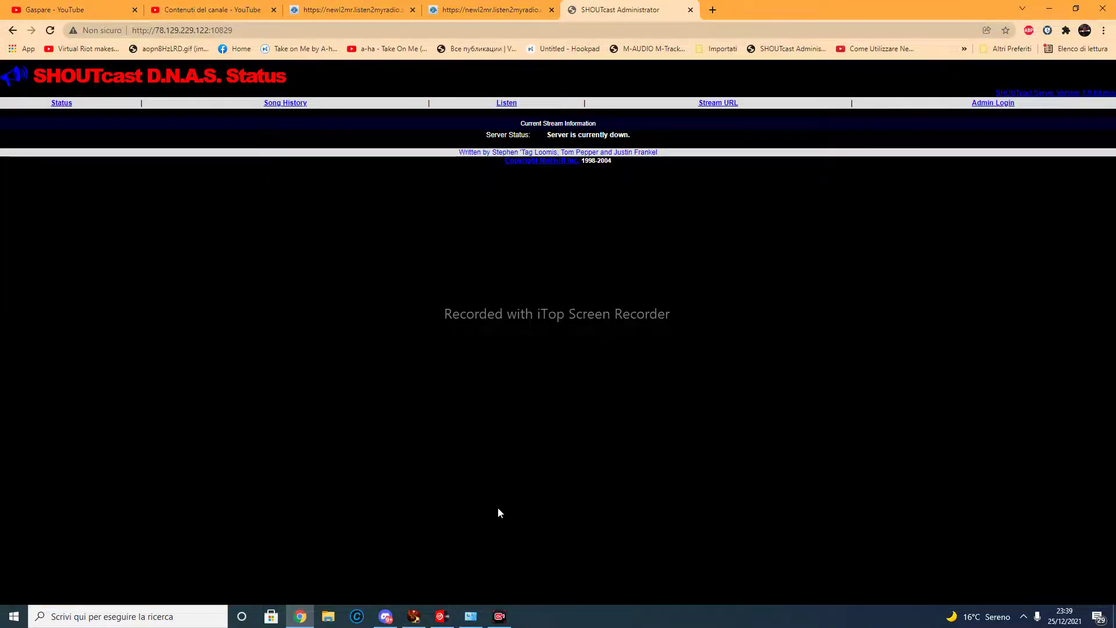
Step: Restart the VirtualDJ broadcast with BCAST, then reload the SHOUTcast status page
{"action": "left_click", "coordinate": [440, 617]}
{"action": "left_click", "coordinate": [559, 278]}
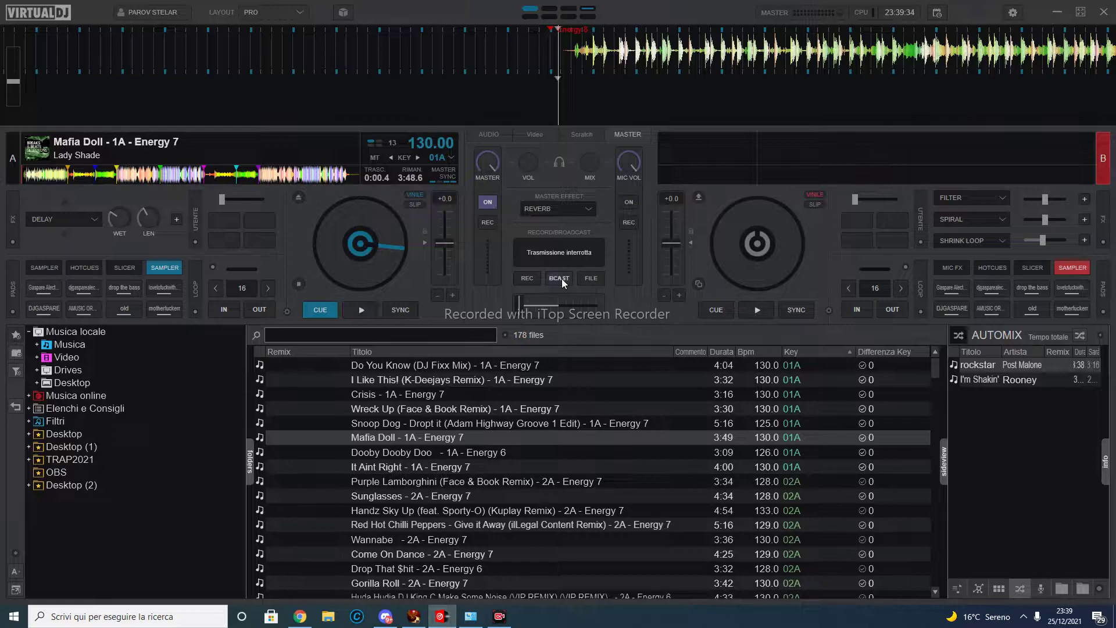
{"action": "left_click", "coordinate": [300, 617]}
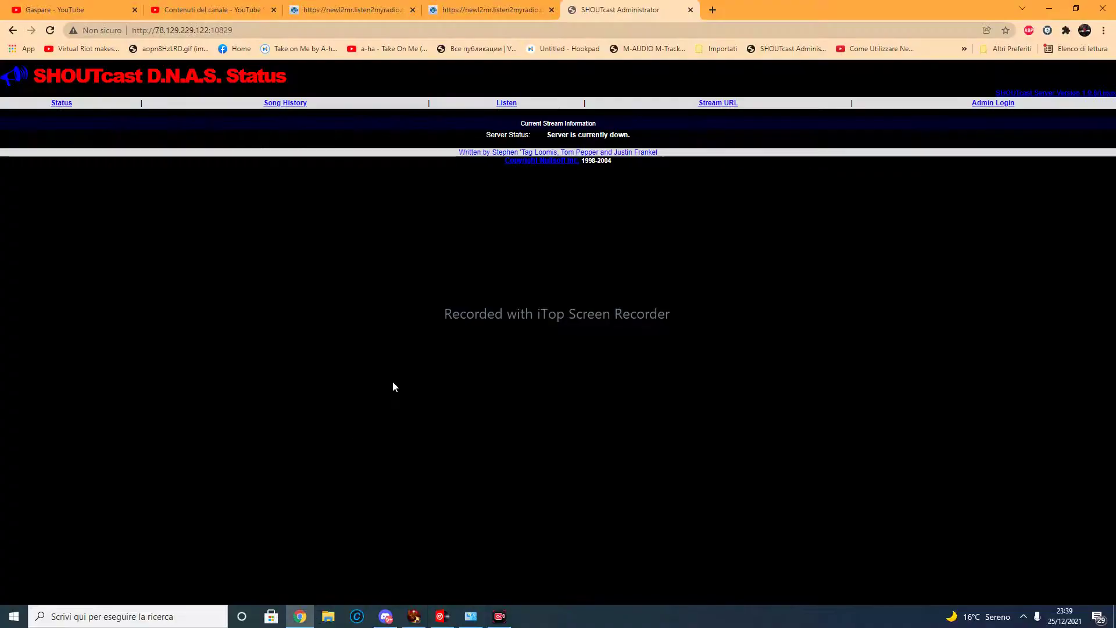
{"action": "left_click", "coordinate": [49, 35]}
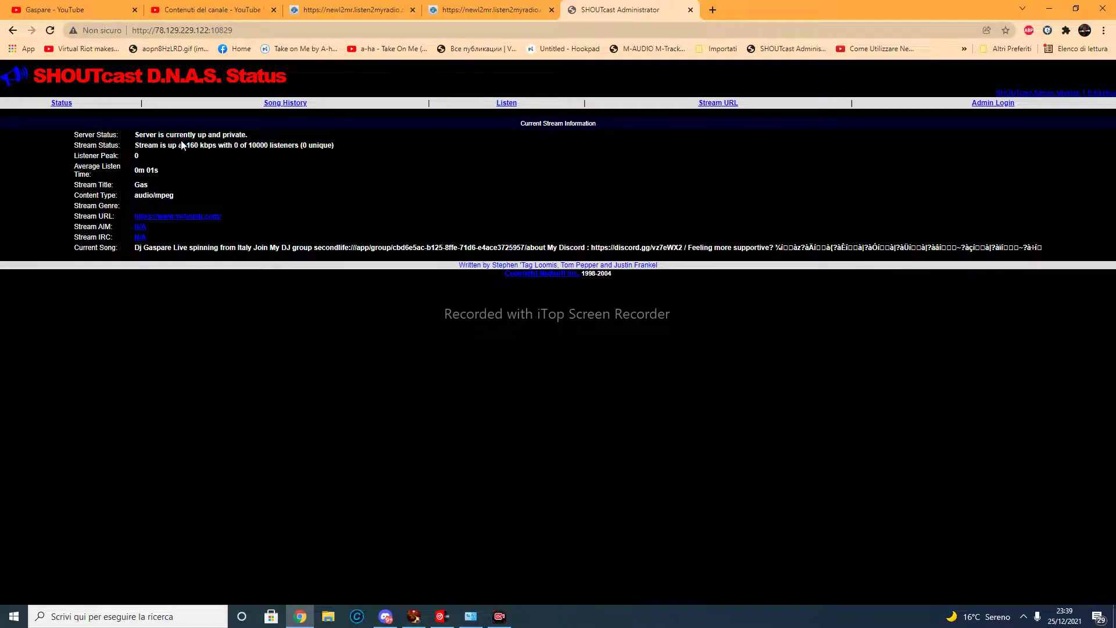
Step: Highlight the live stream info, the 10000 listener limit, and the Stream Title to Stream URL rows
{"action": "left_click_drag", "start_coordinate": [140, 135], "coordinate": [269, 141]}
{"action": "left_click", "coordinate": [287, 152]}
{"action": "left_click", "coordinate": [244, 188]}
{"action": "left_click_drag", "start_coordinate": [199, 168], "coordinate": [444, 242]}
{"action": "left_click", "coordinate": [604, 240]}
Step: Copy the status page URL and return to VirtualDJ
{"action": "left_click", "coordinate": [141, 30]}
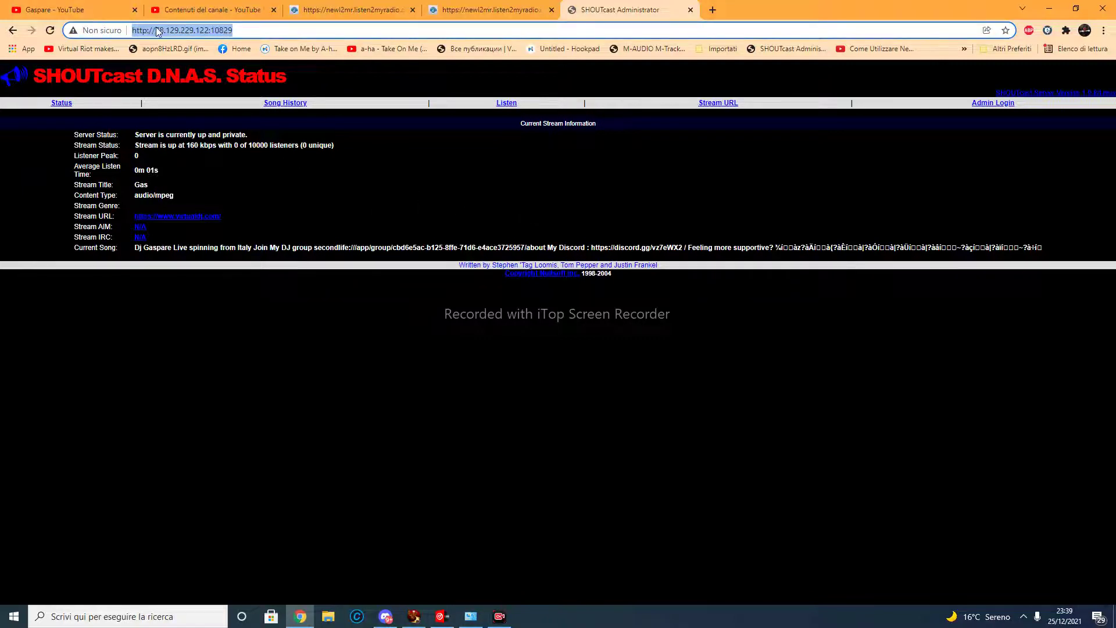
{"action": "right_click", "coordinate": [156, 30]}
{"action": "left_click", "coordinate": [214, 111]}
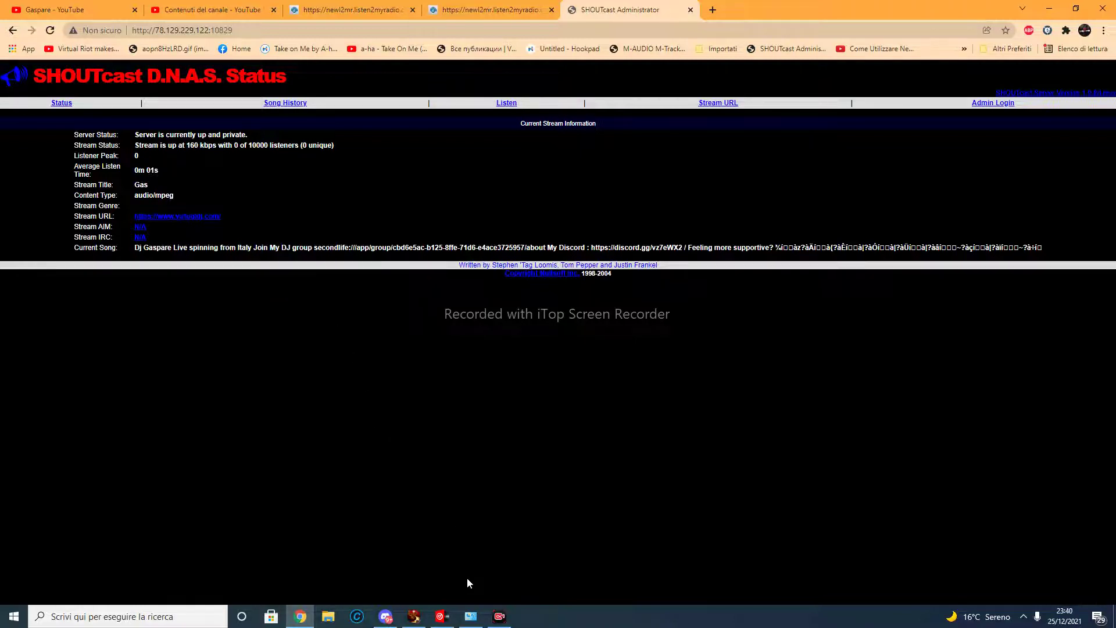
{"action": "left_click", "coordinate": [450, 616]}
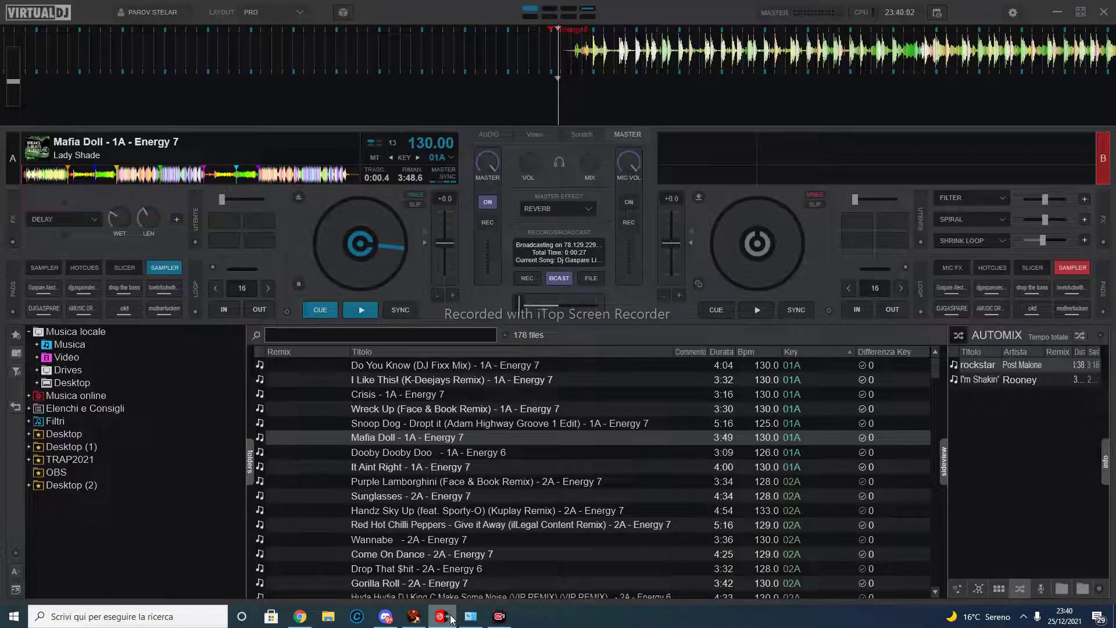
{"action": "mouse_move", "coordinate": [472, 616]}
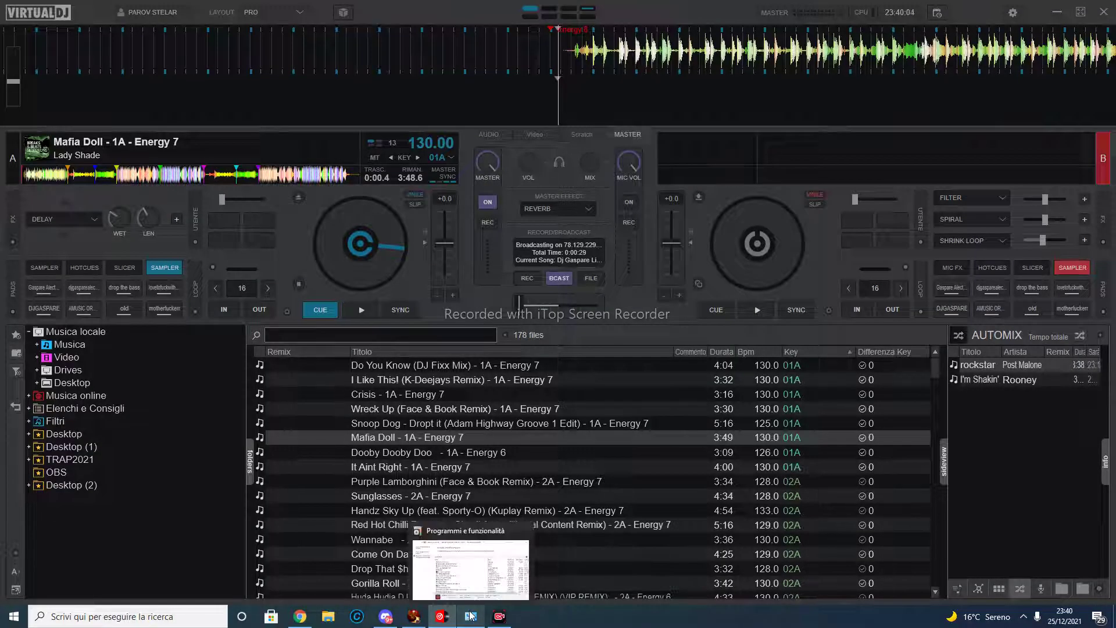